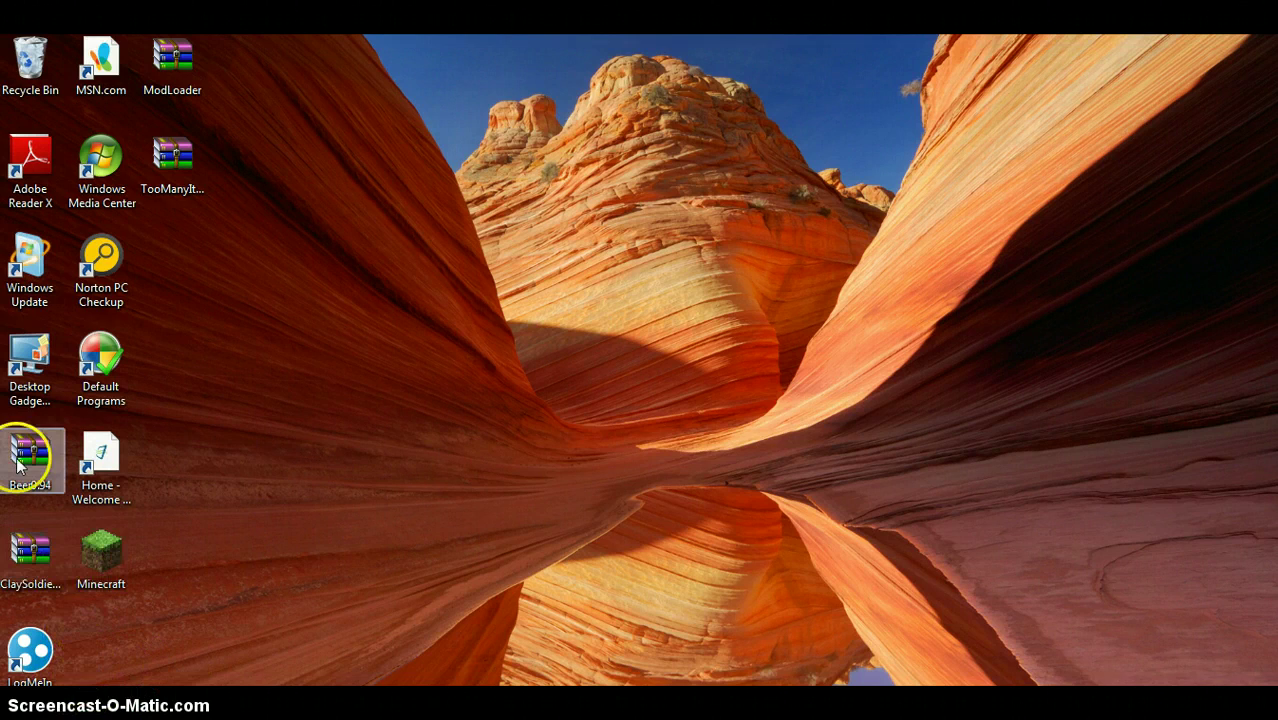
Step: Move the Beer0.94 archive to a clear area of the desktop and open the Roaming folder by searching for %appdata%
left_click_drag(28, 458, 1015, 268)
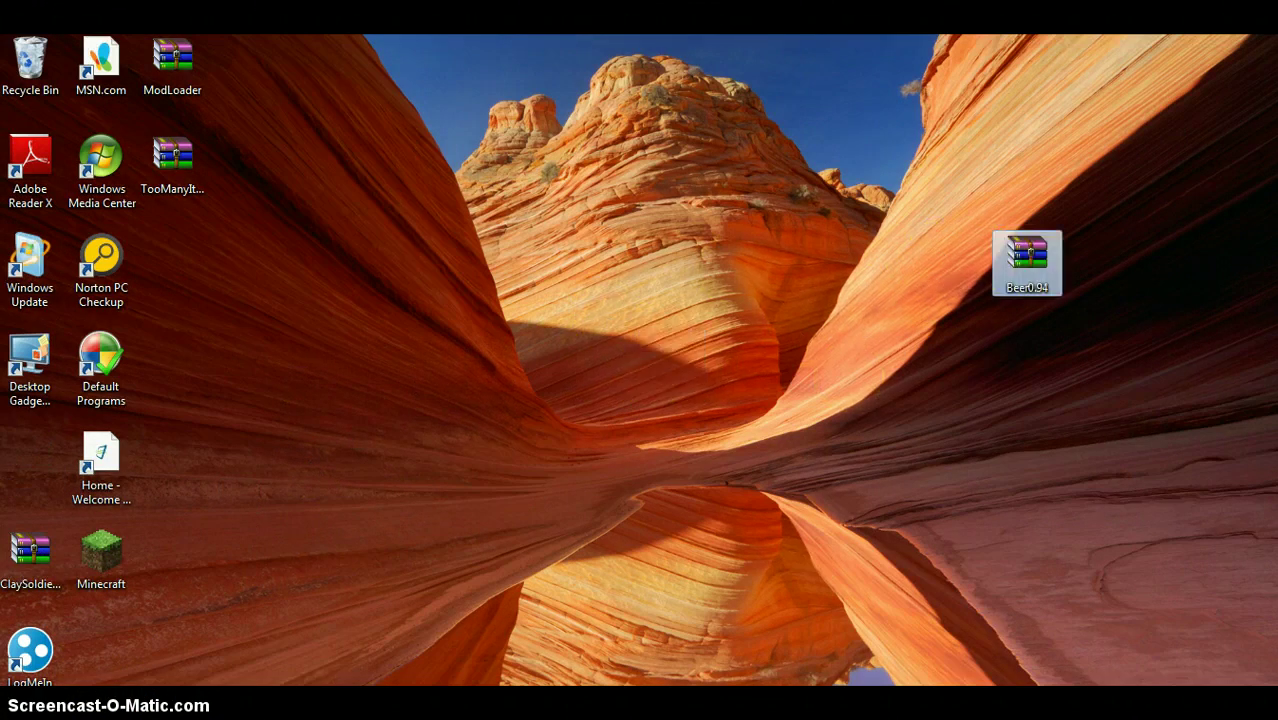
key("super")
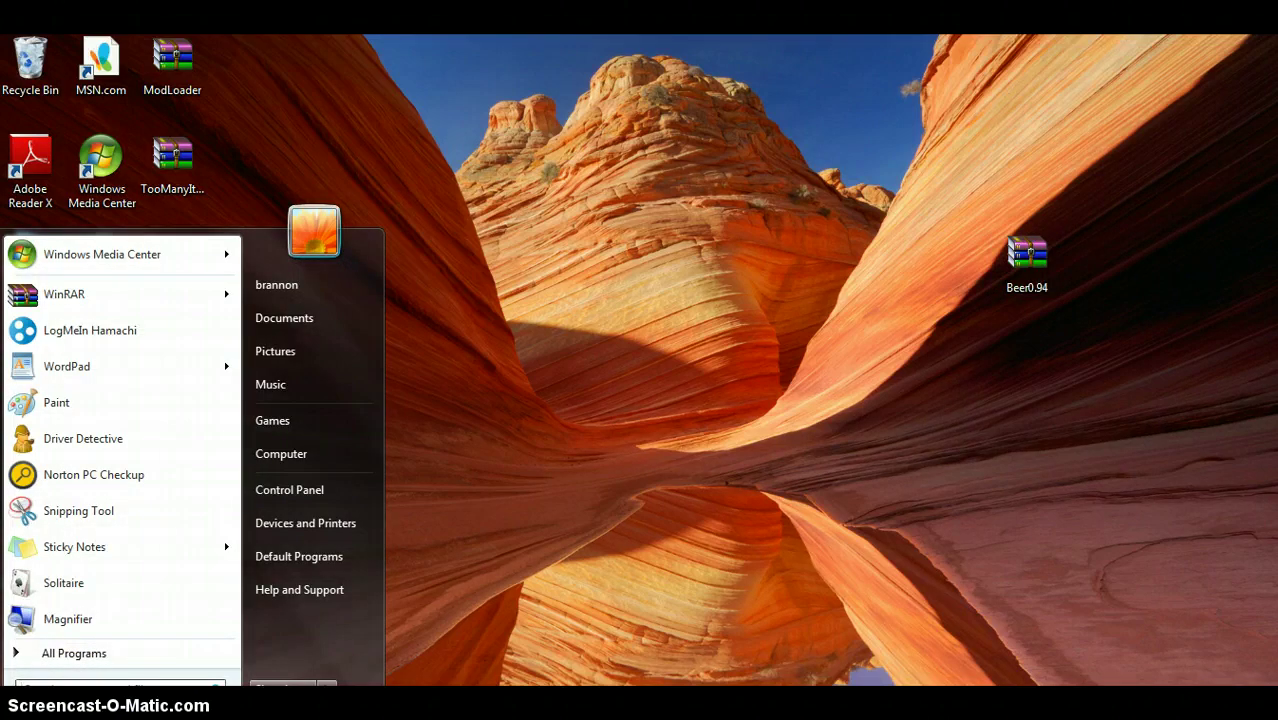
type("%")
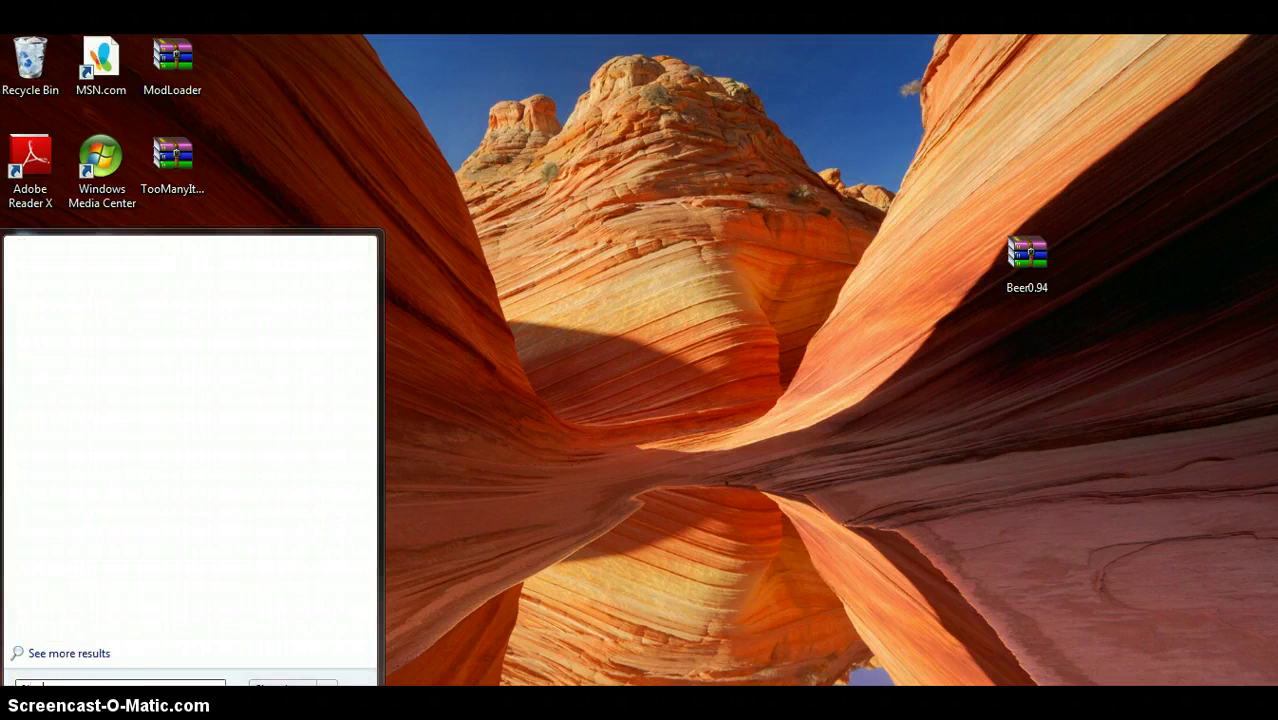
type("tta")
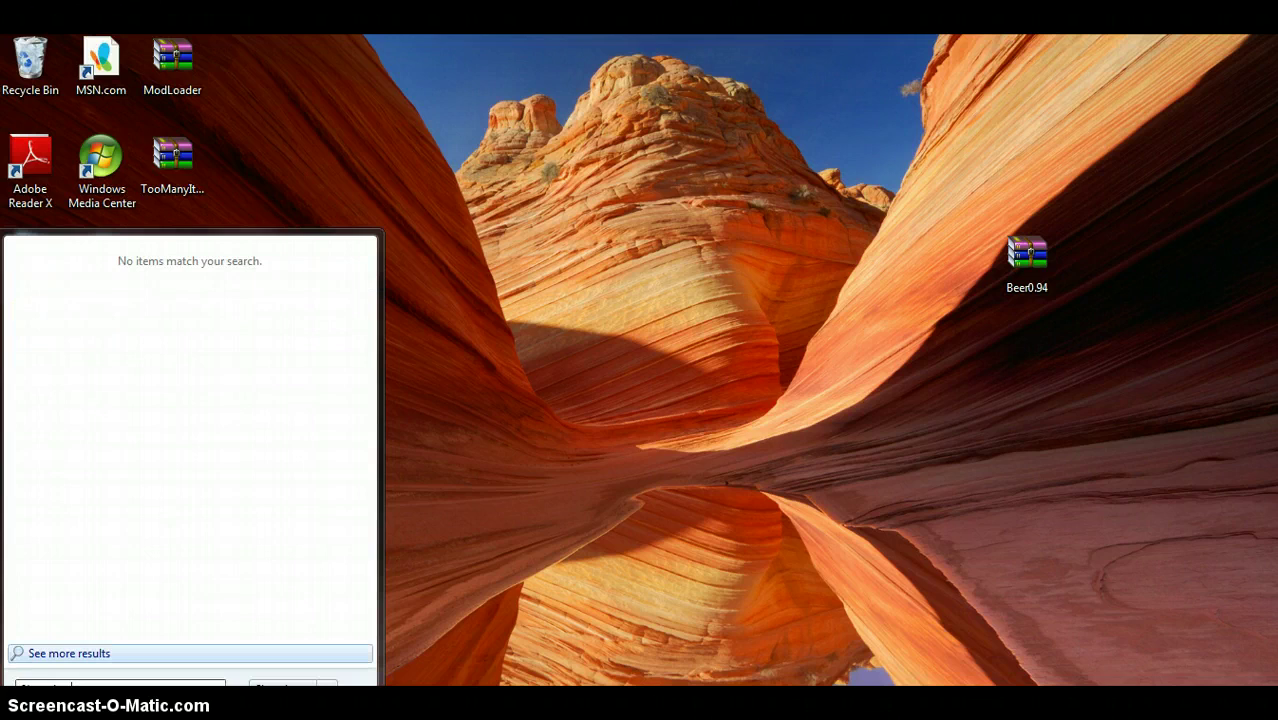
type("%")
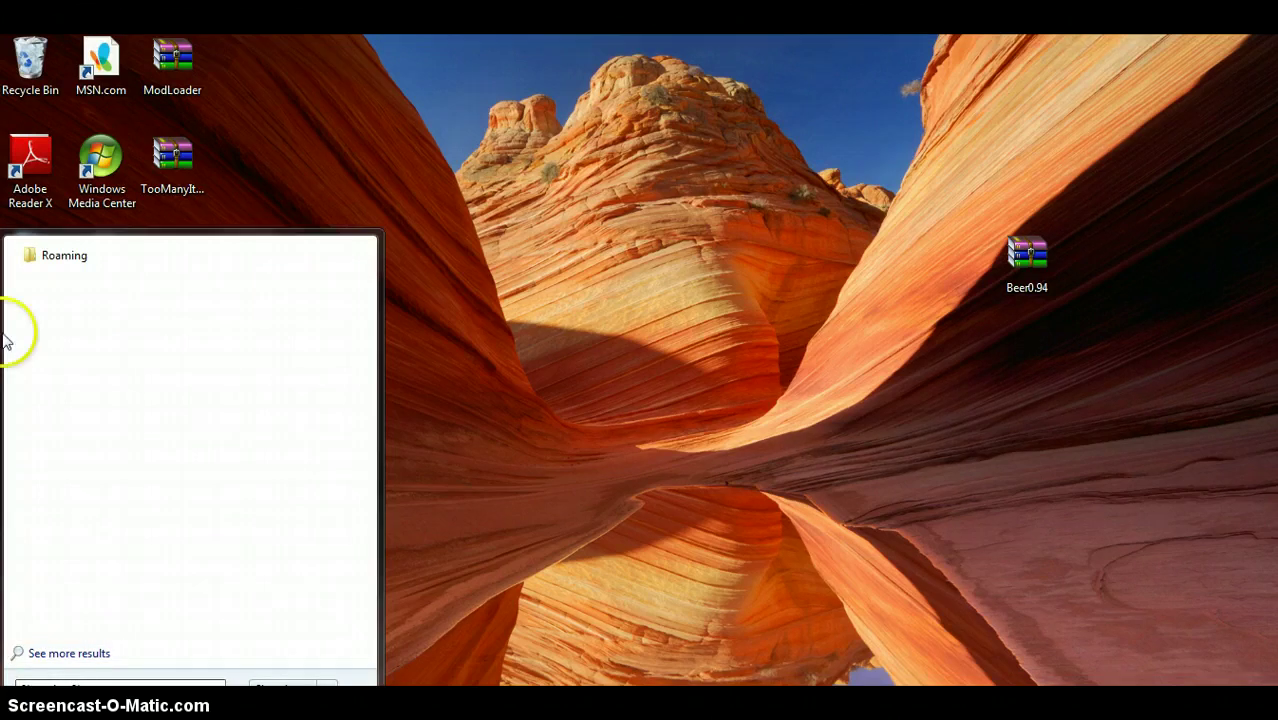
left_click(85, 262)
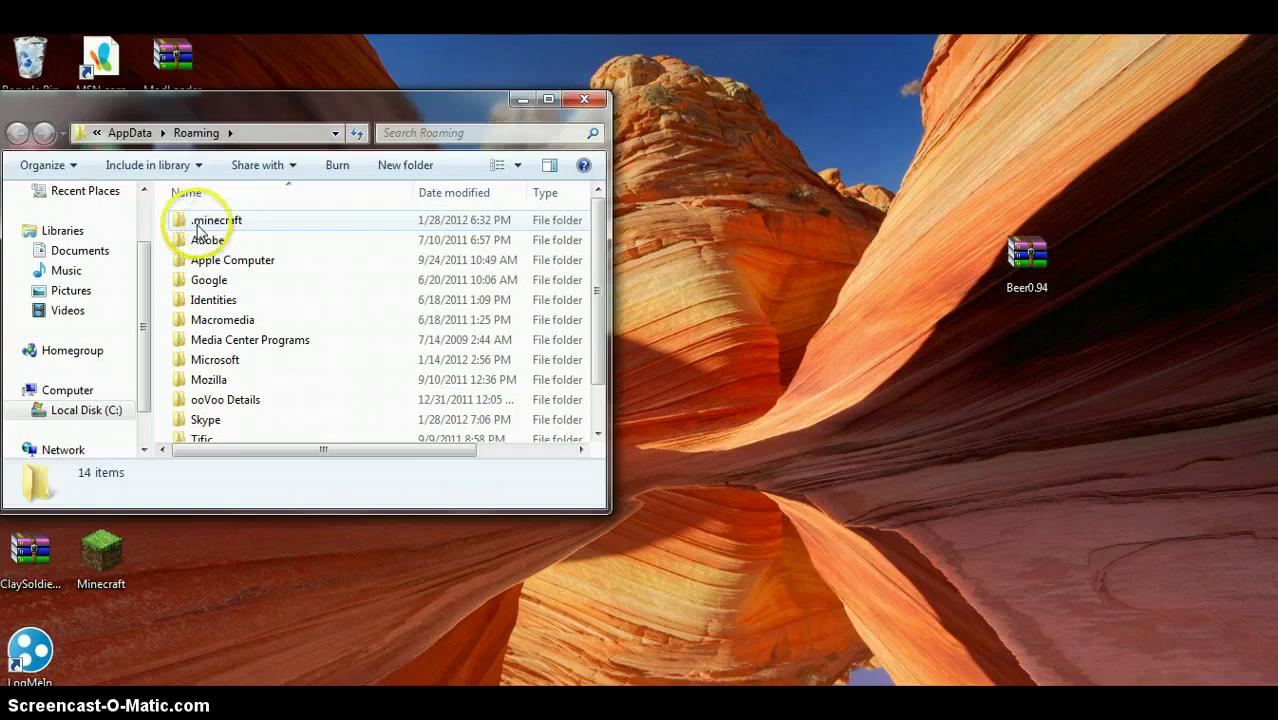
Step: Open the bin folder inside the .minecraft folder
double_click(198, 222)
left_click(247, 226)
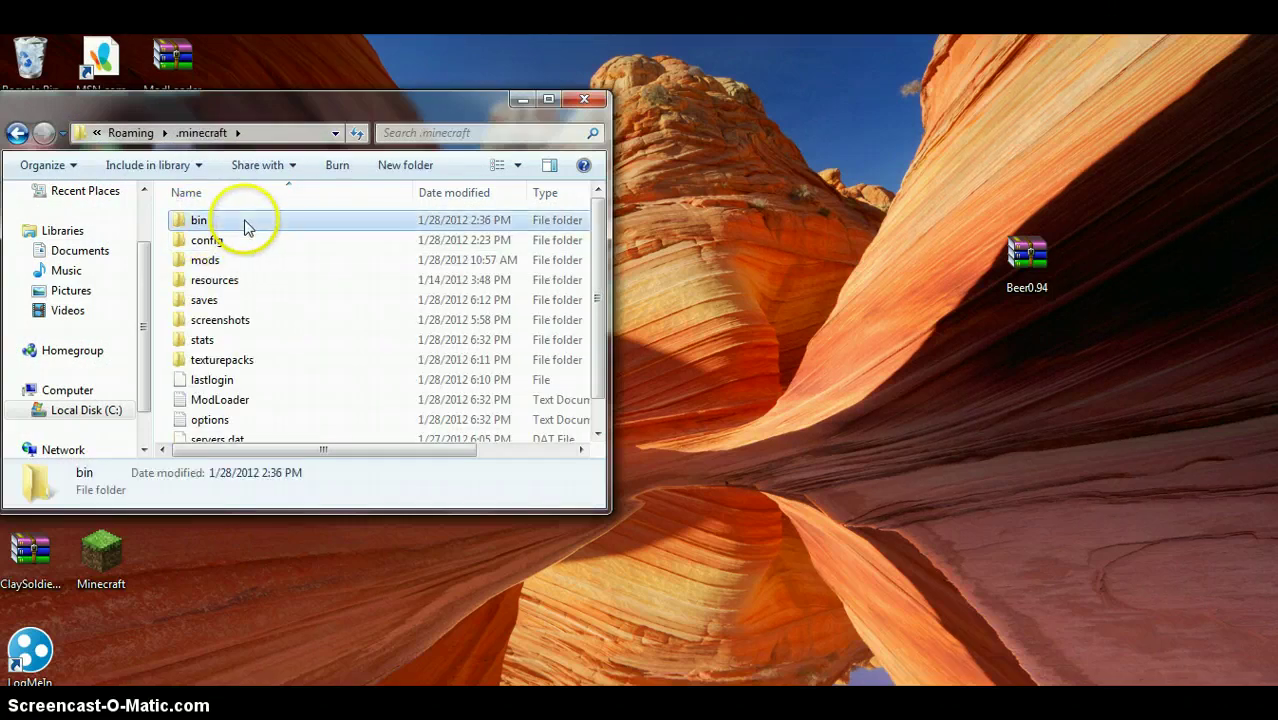
double_click(247, 226)
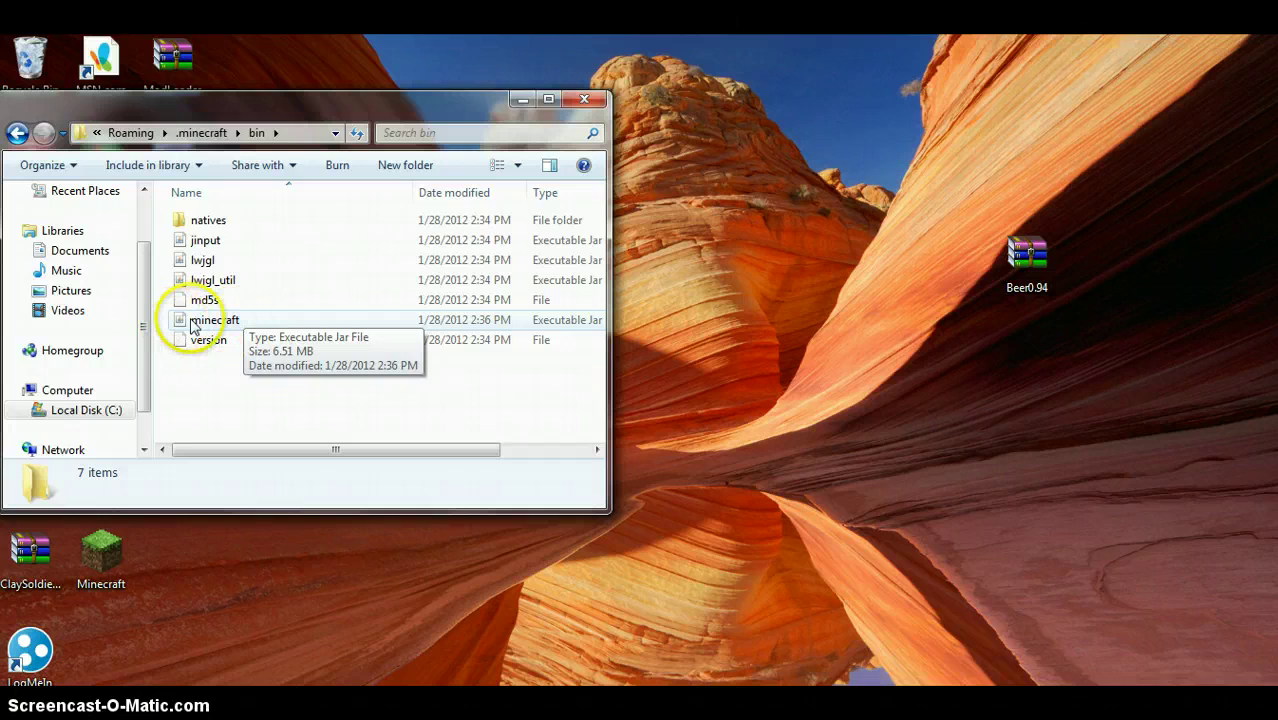
Step: Open the minecraft jar file with WinRAR archiver, close the bin folder window and move the archive window aside
left_click(222, 322)
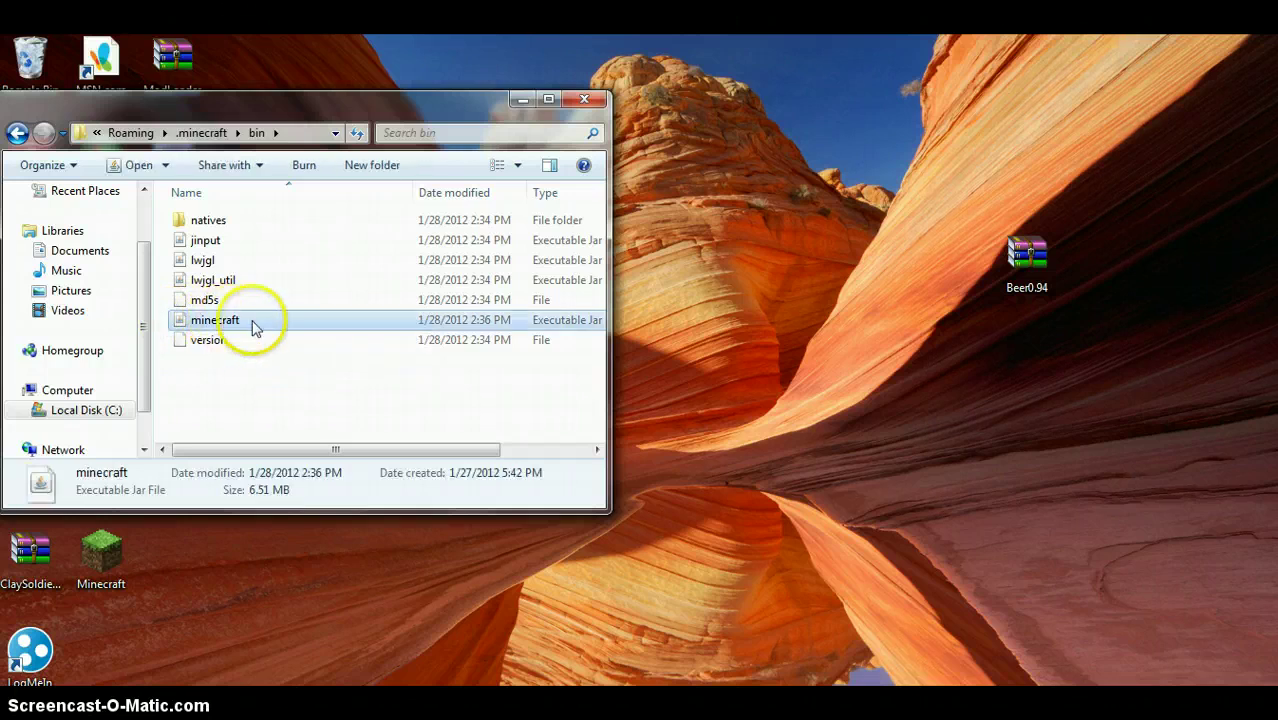
key("shift+F10")
mouse_move(442, 390)
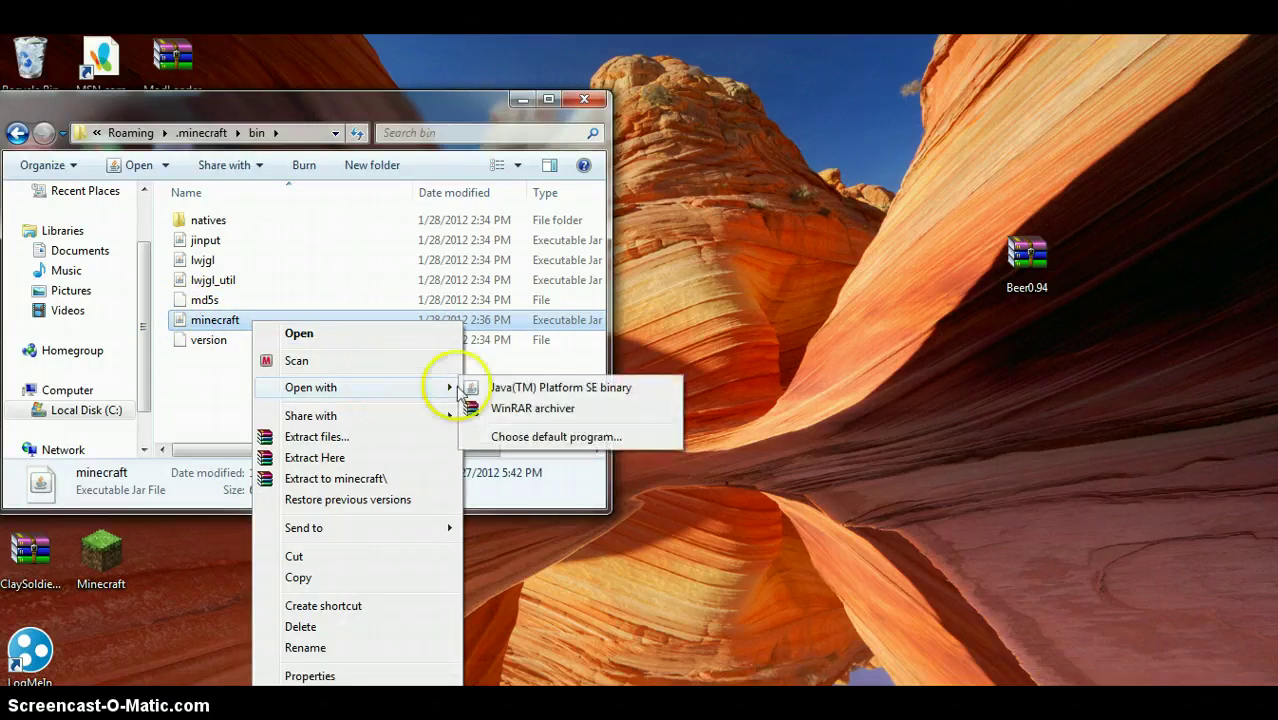
left_click(520, 410)
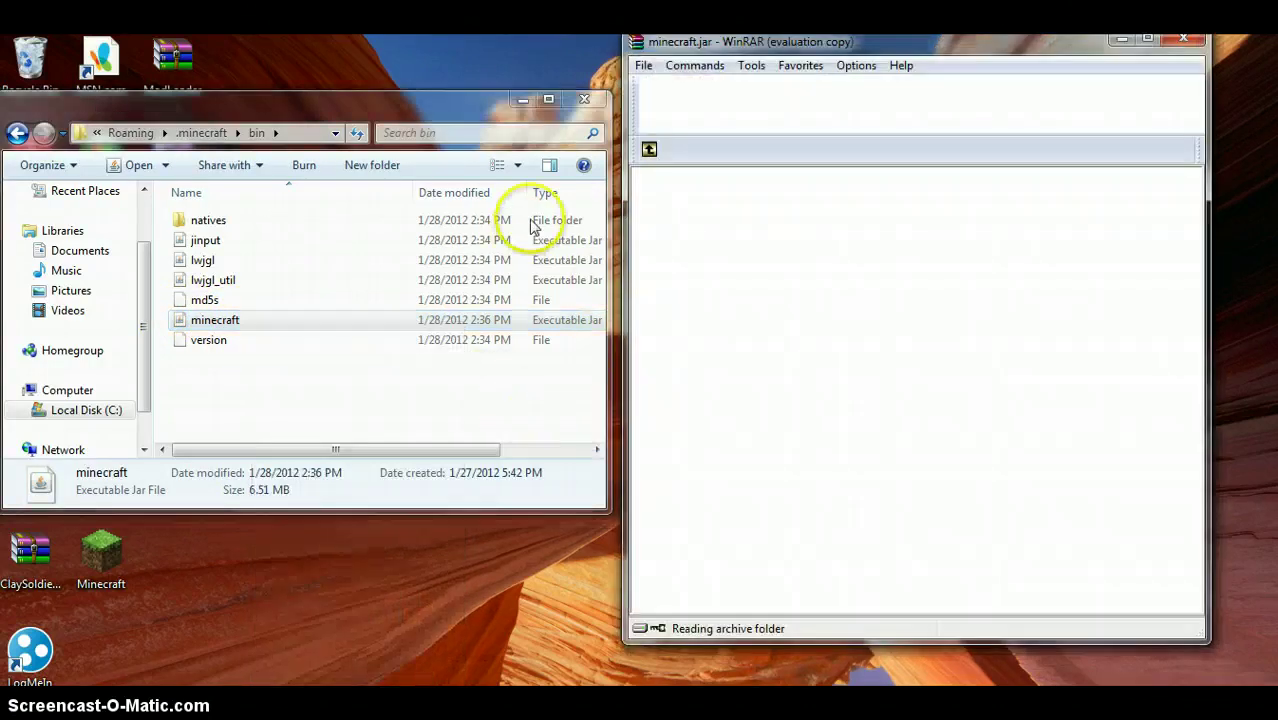
left_click(588, 103)
left_click_drag(710, 44, 122, 58)
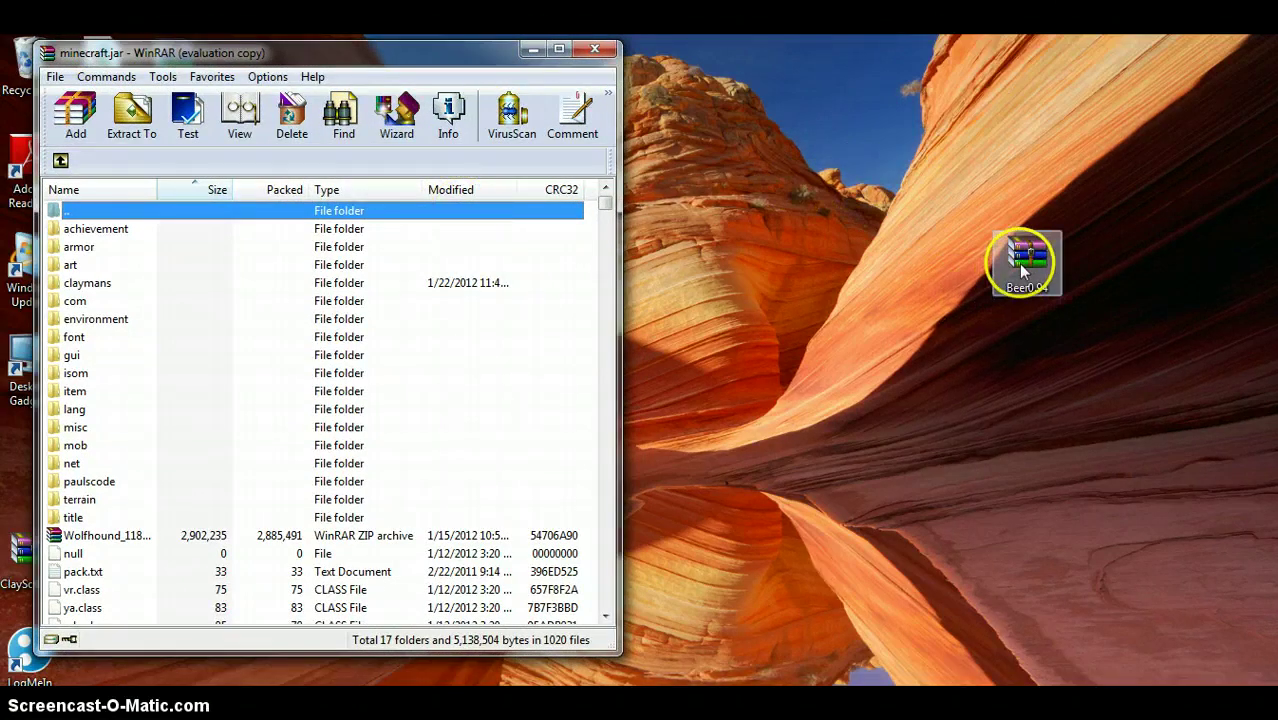
Step: Open the Beer0.94 archive next to the minecraft.jar window and select its folder and files
double_click(1018, 263)
left_click_drag(386, 62, 983, 68)
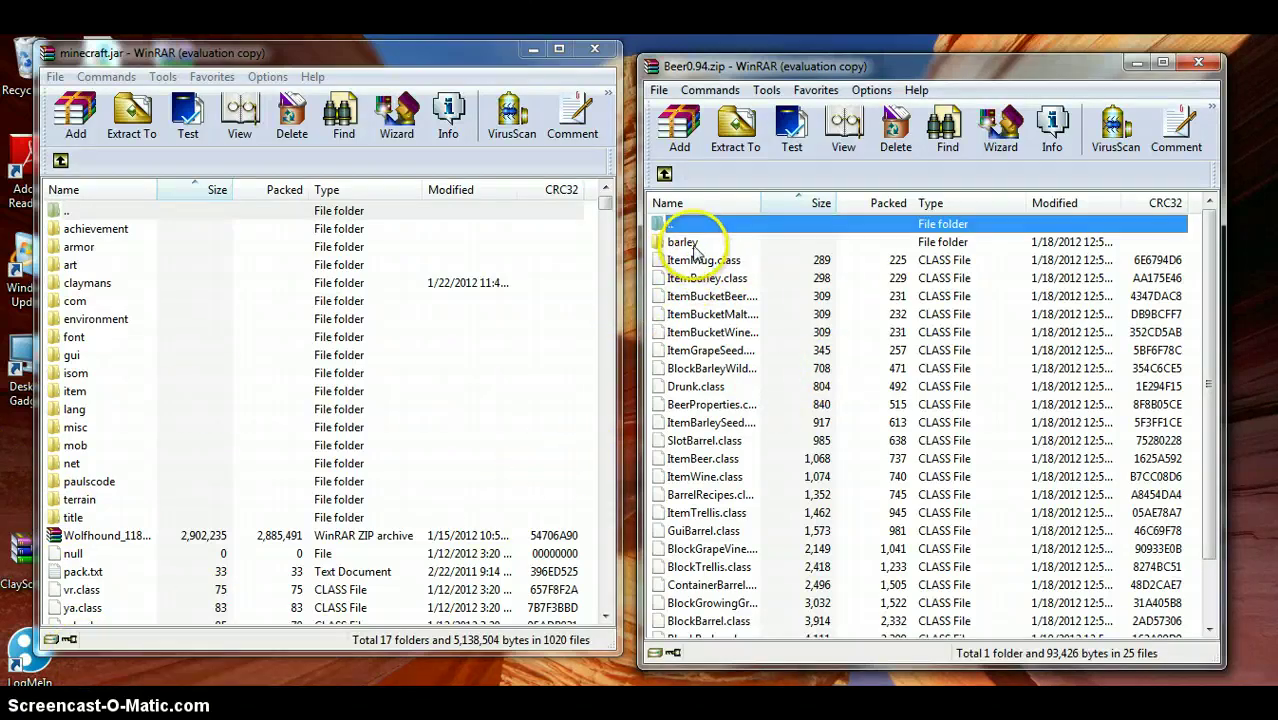
left_click_drag(690, 248, 712, 660)
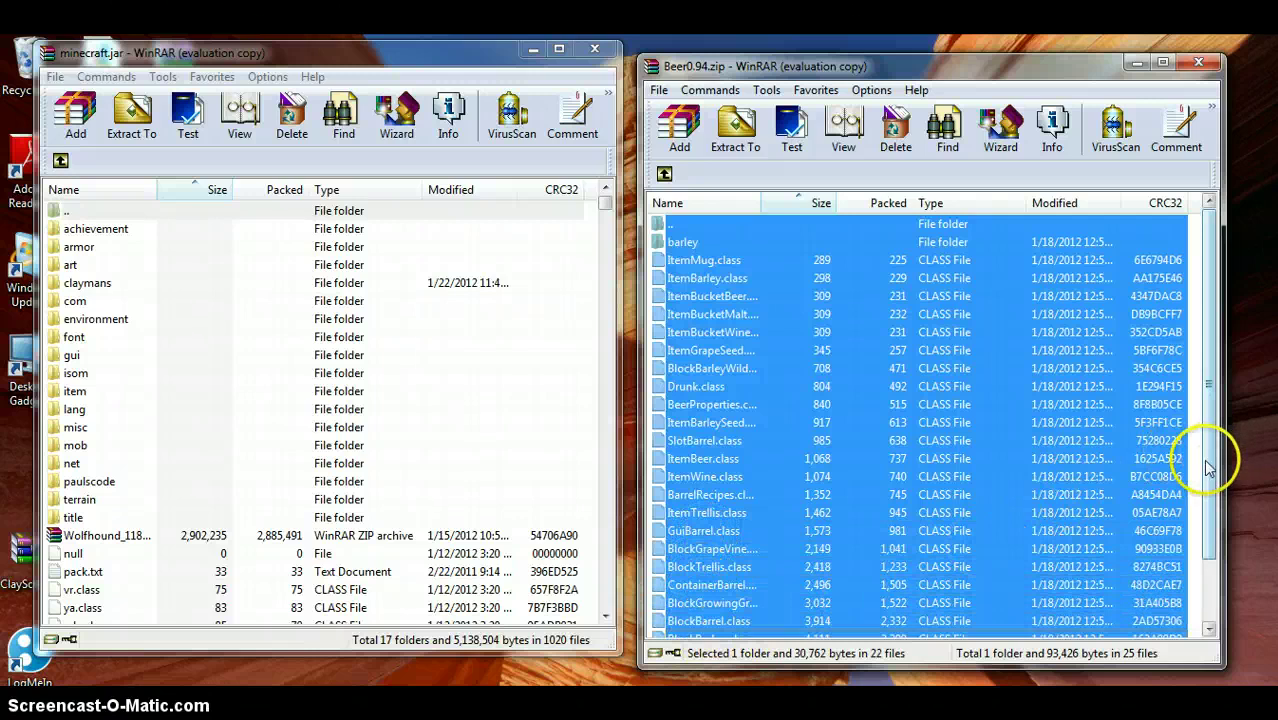
left_click_drag(1210, 451, 1210, 586)
key("shift+Down")
key("shift+Down")
key("shift+Down")
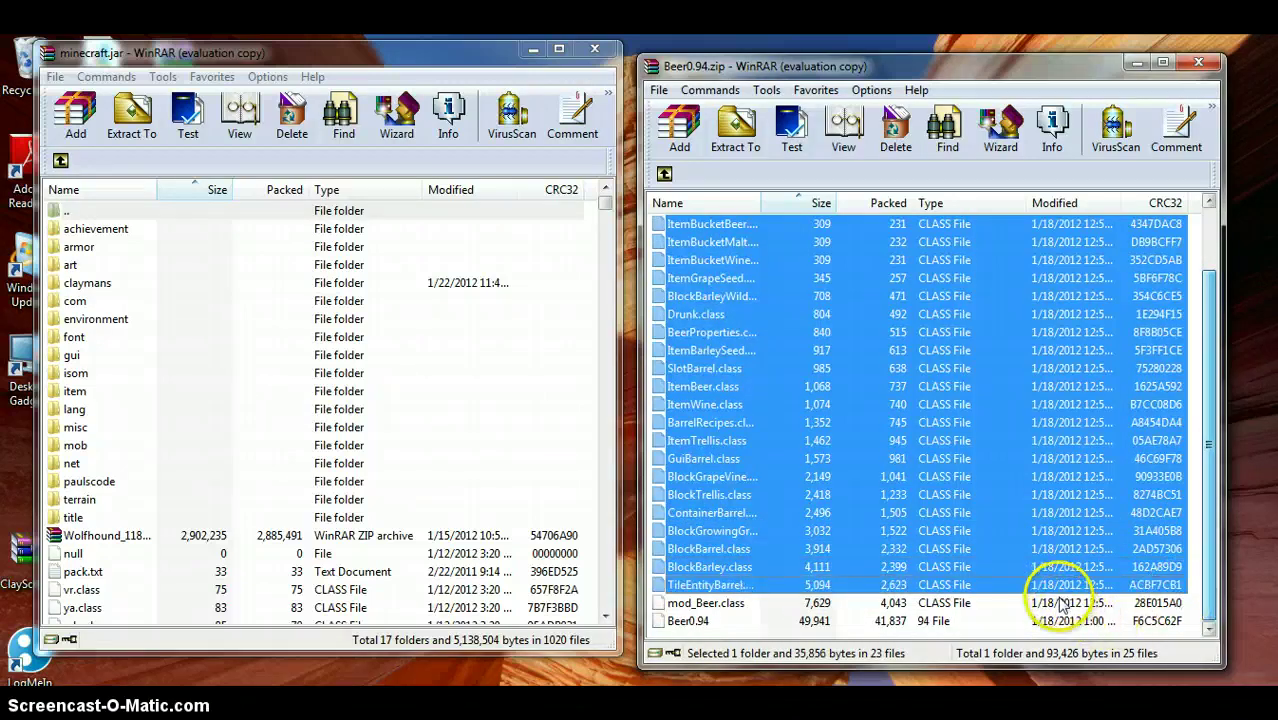
Step: Add all of the Beer0.94 contents to minecraft.jar using the Add and replace files update mode
left_click_drag(1028, 607, 543, 433)
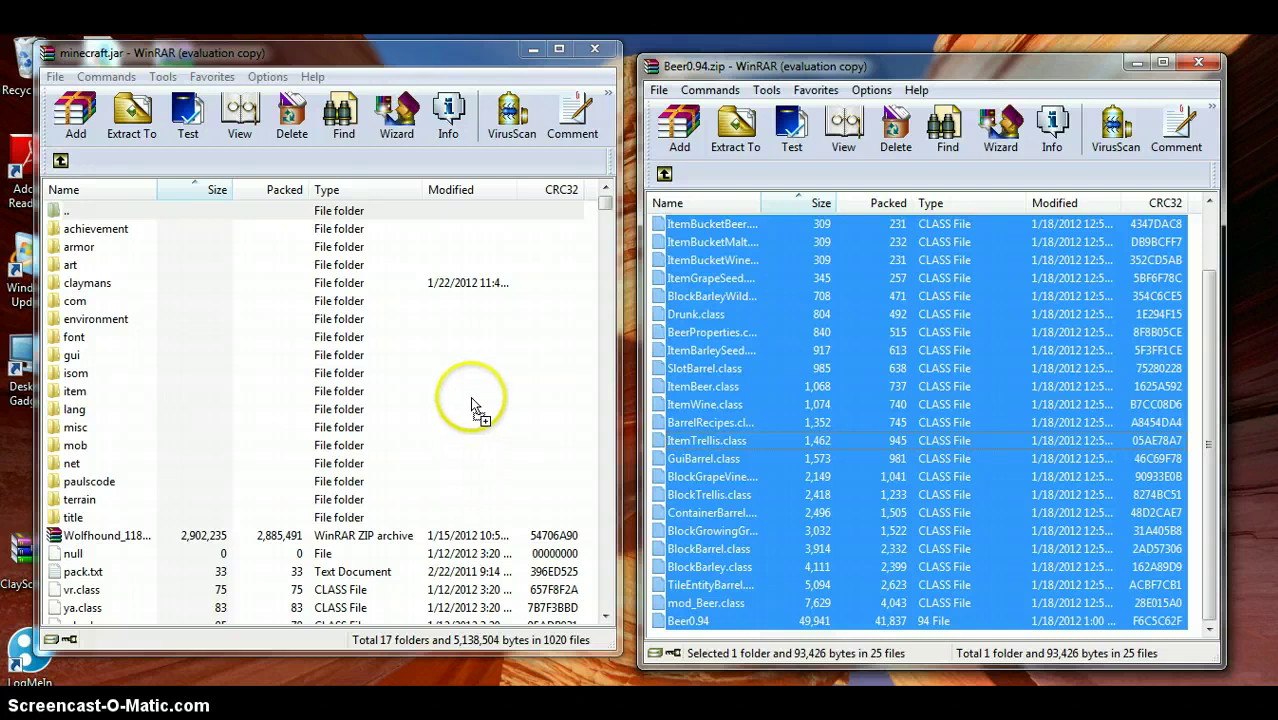
left_click_drag(472, 403, 393, 368)
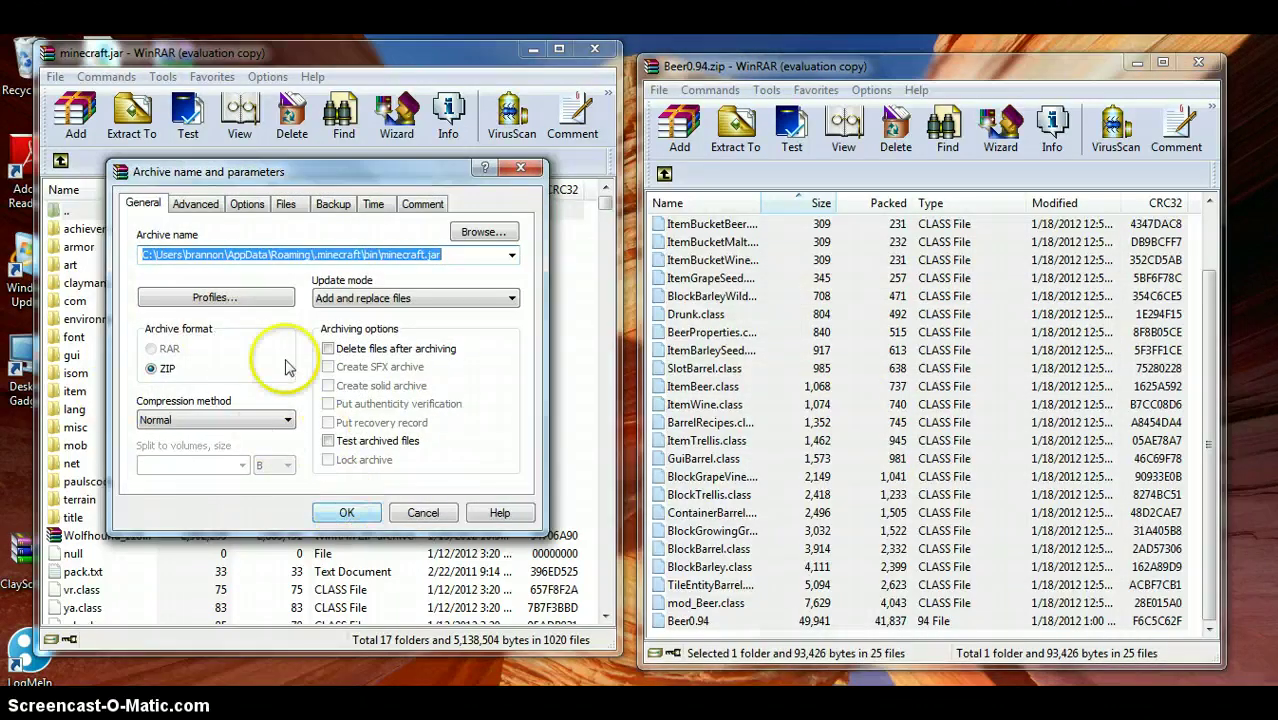
left_click(348, 518)
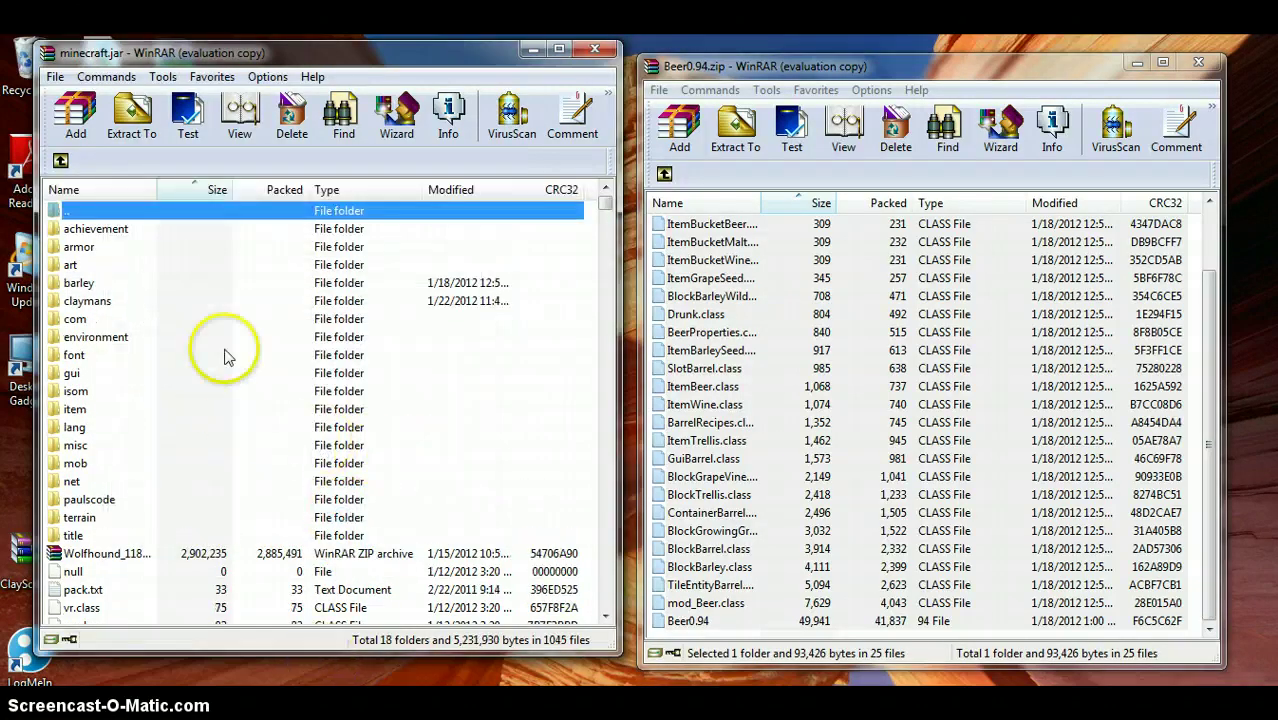
Step: Close both archive windows and put the Beer0.94 archive back in its place among the desktop icons
left_click(598, 49)
left_click(1206, 66)
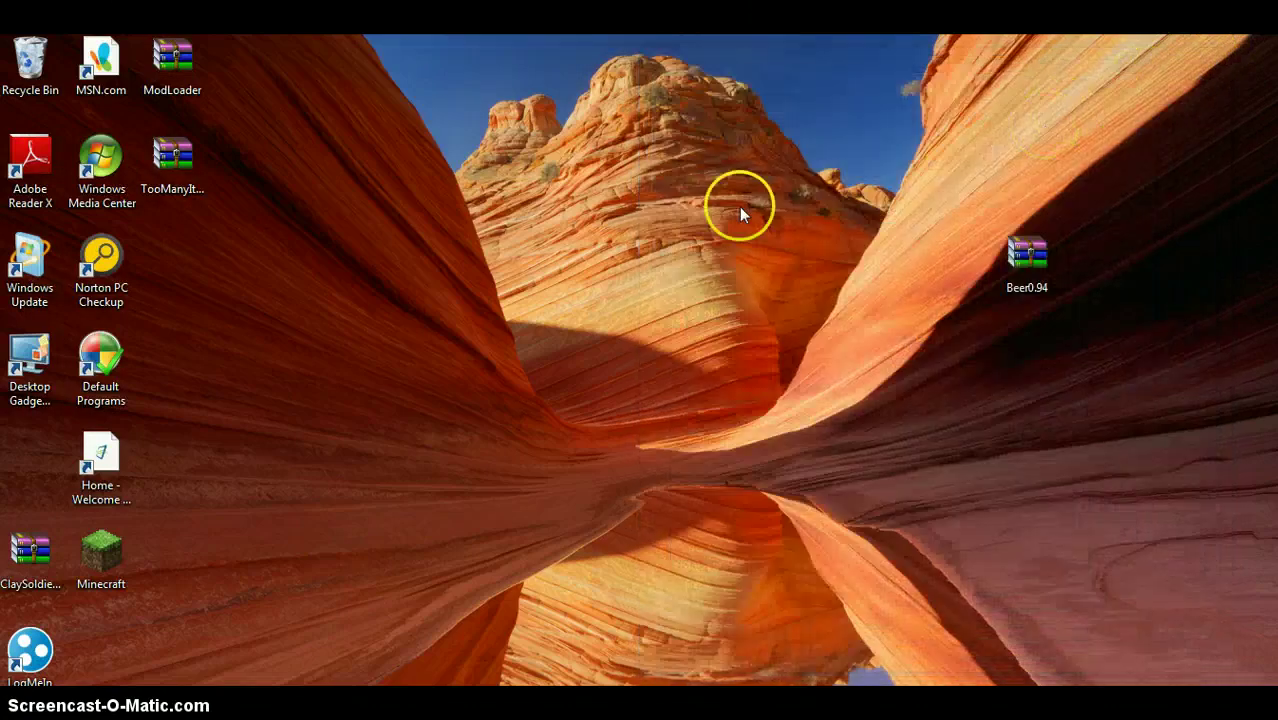
left_click_drag(1020, 253, 26, 468)
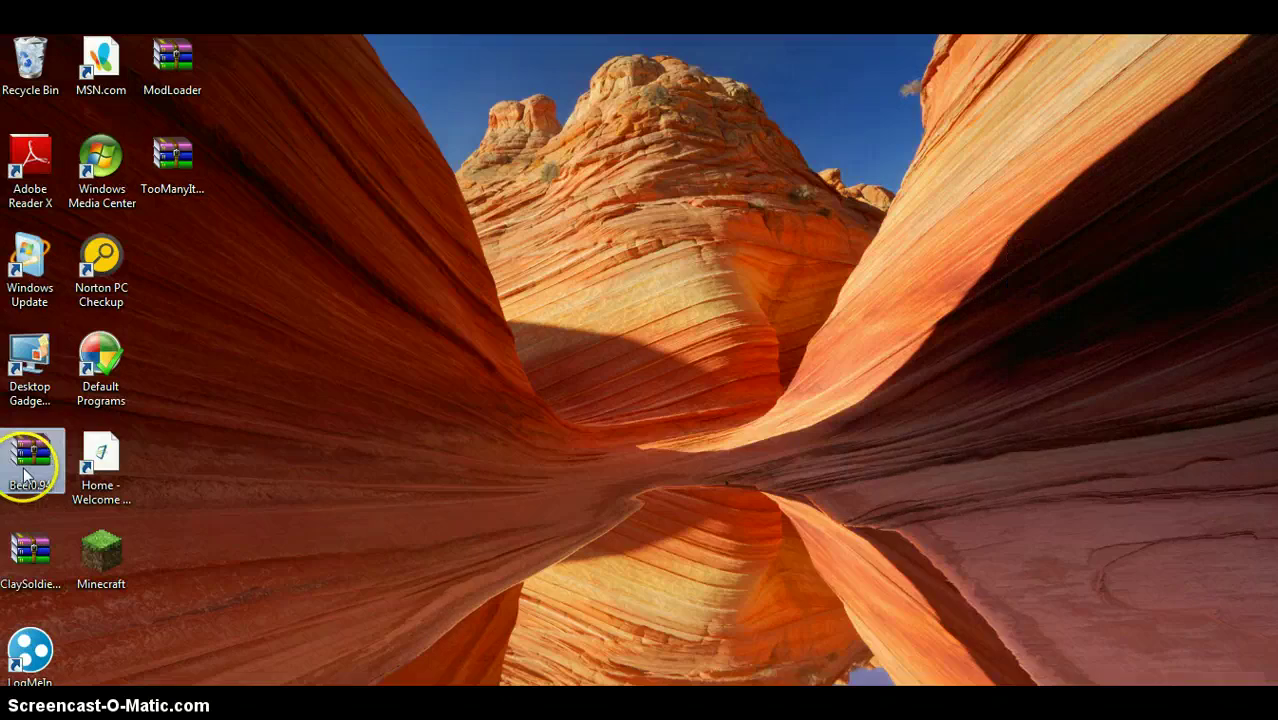
Step: Run Minecraft from the desktop despite the unverified publisher and log in with the account username and password
double_click(111, 555)
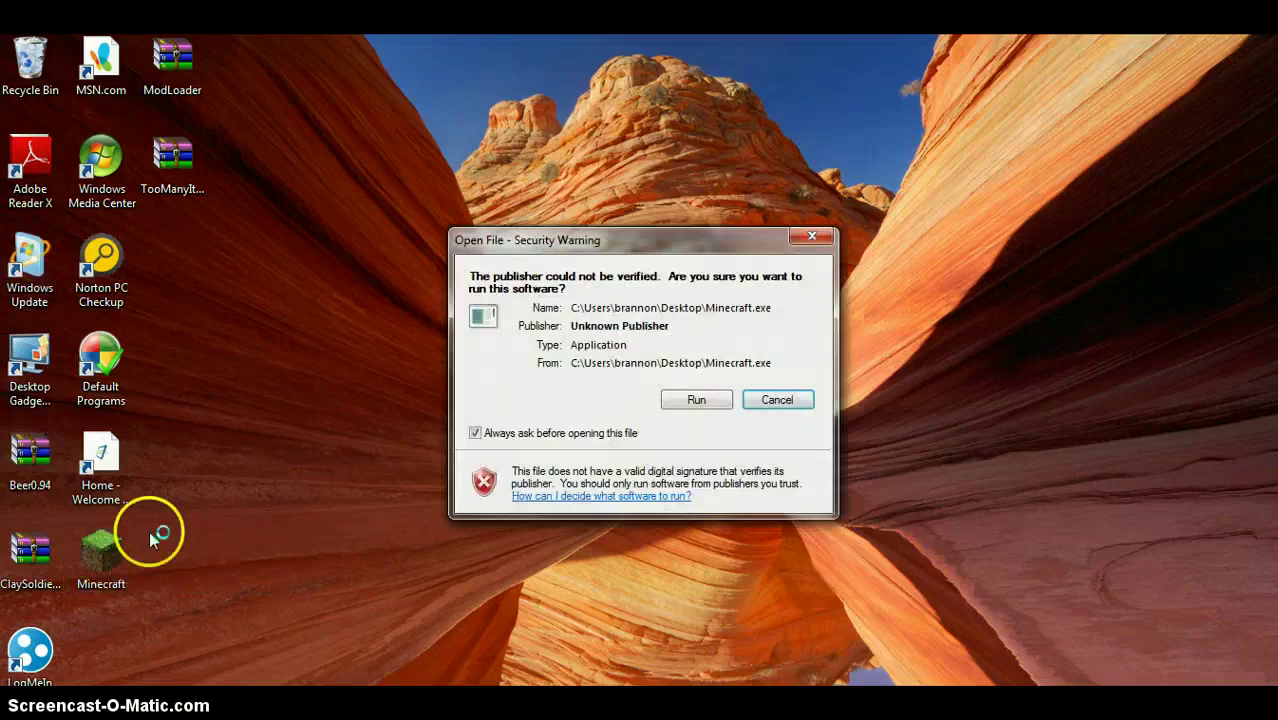
left_click(679, 396)
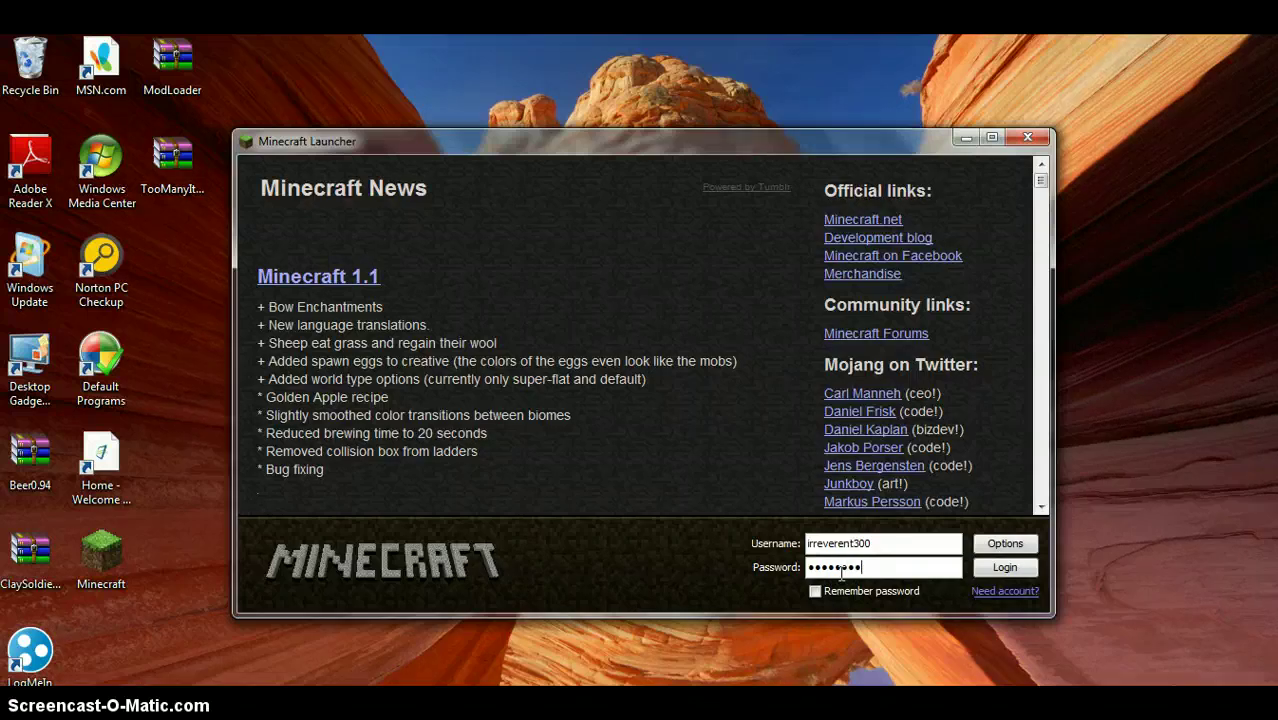
key("Return")
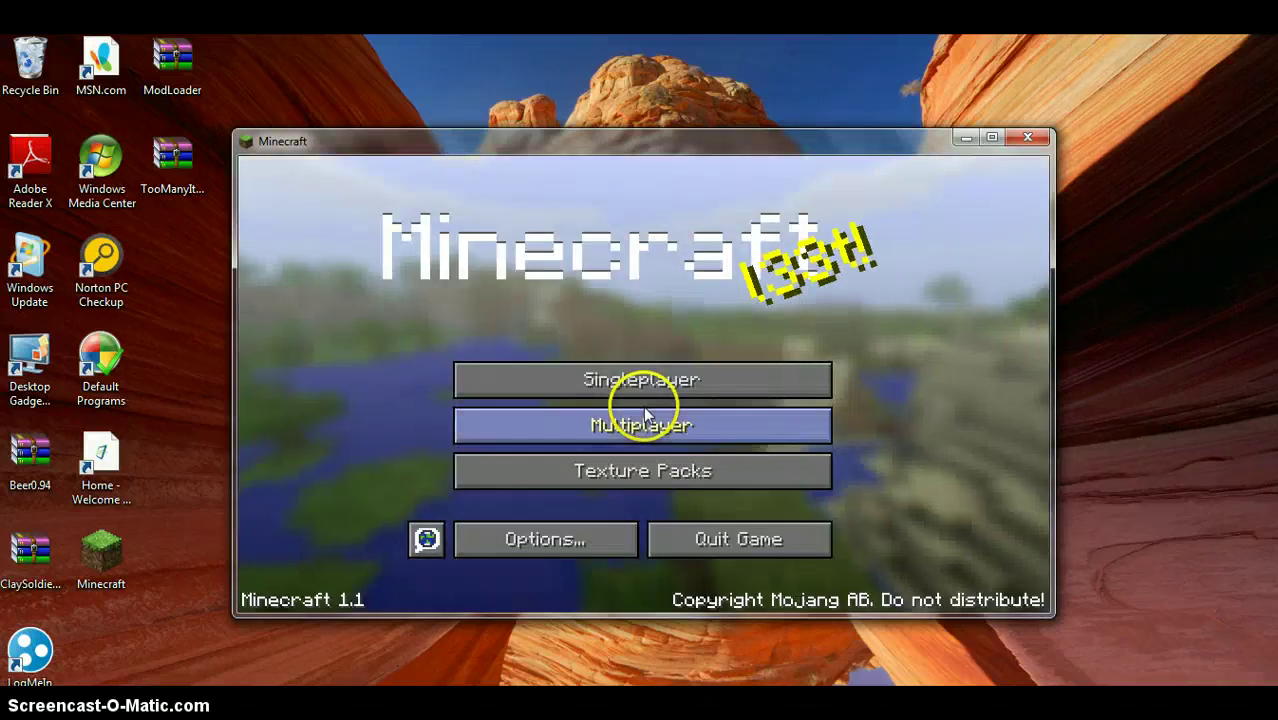
Step: Set up a new singleplayer world named beerworld with the game mode Creative
left_click(651, 387)
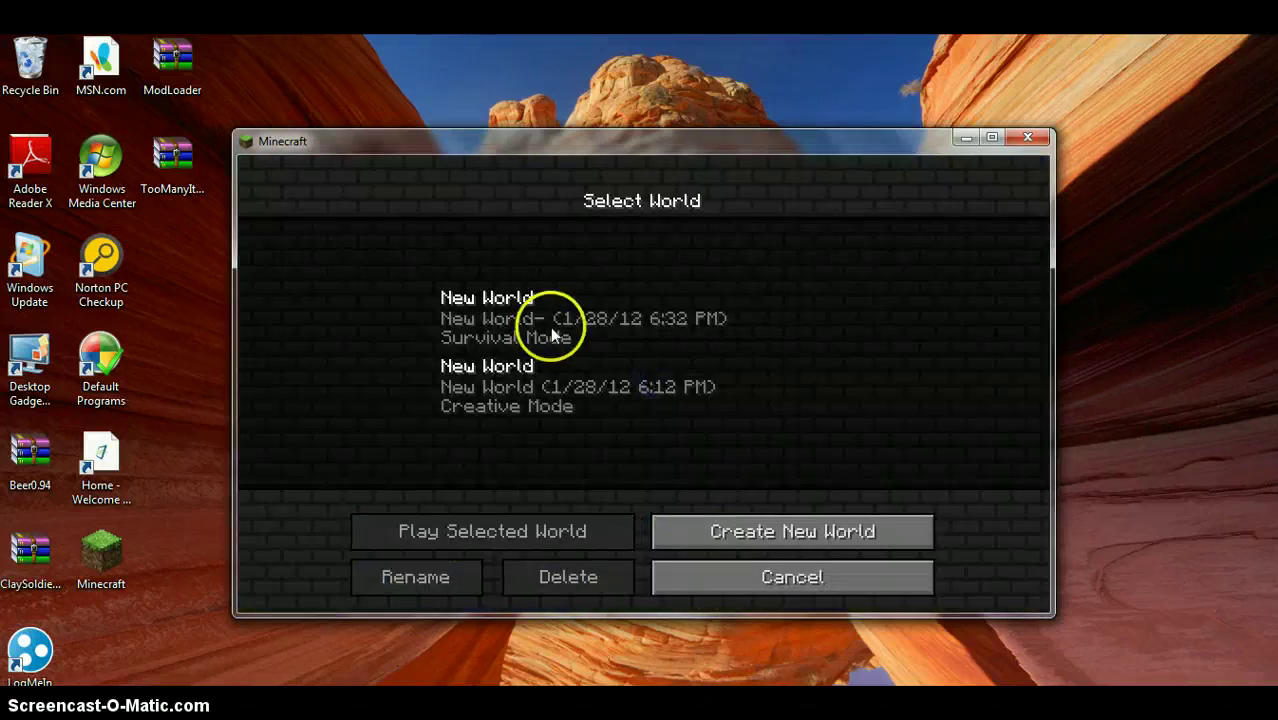
left_click(704, 528)
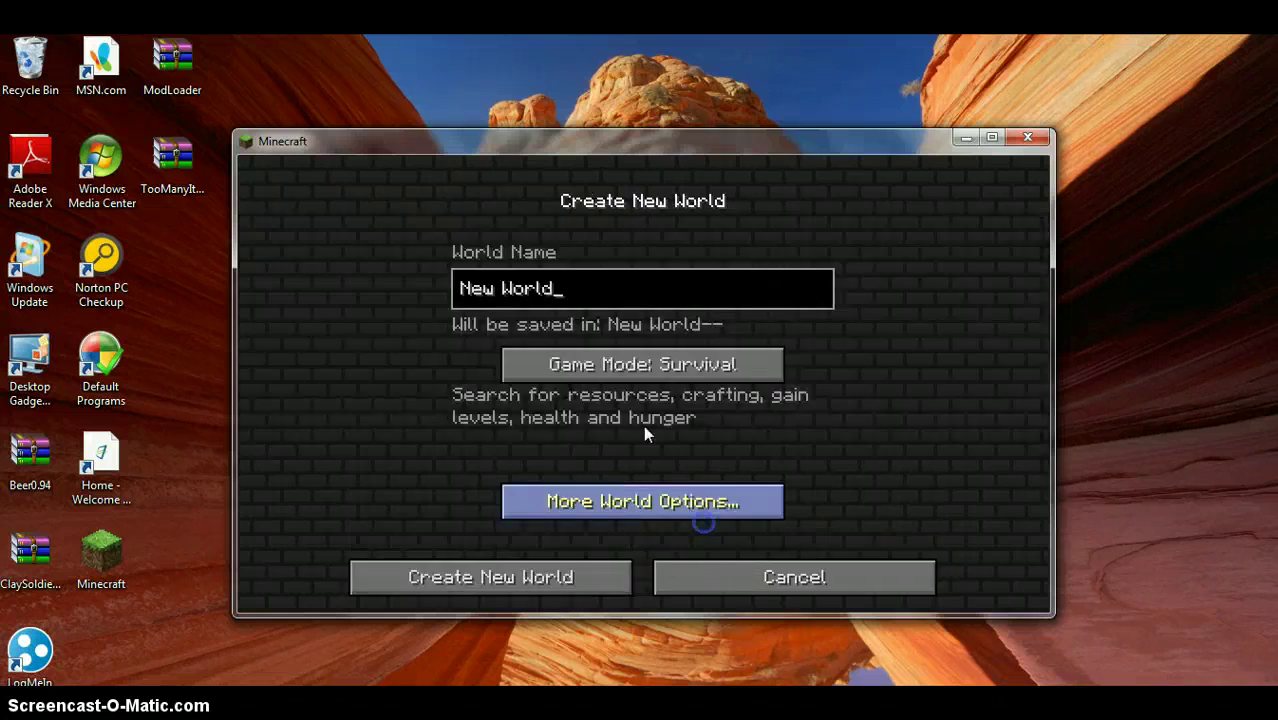
left_click(660, 377)
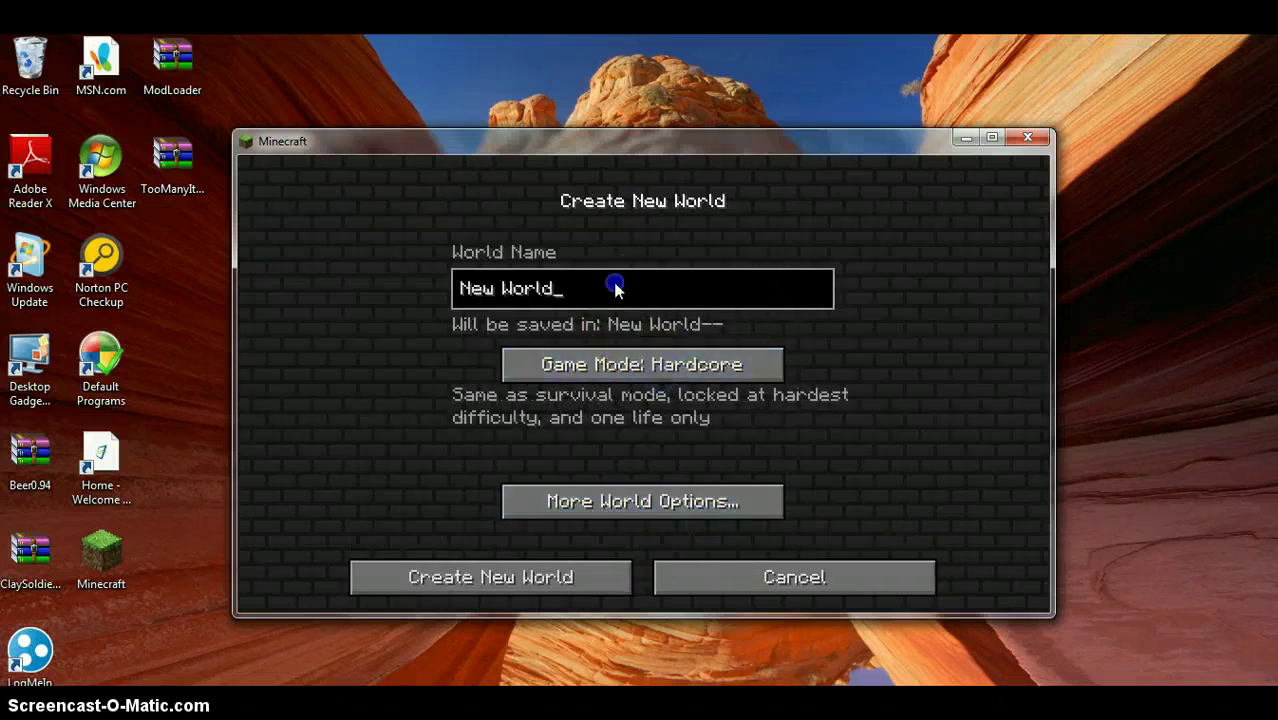
key("BackSpace")
key("BackSpace")
key("BackSpace")
key("BackSpace")
key("BackSpace")
key("BackSpace")
key("BackSpace")
key("BackSpace")
key("BackSpace")
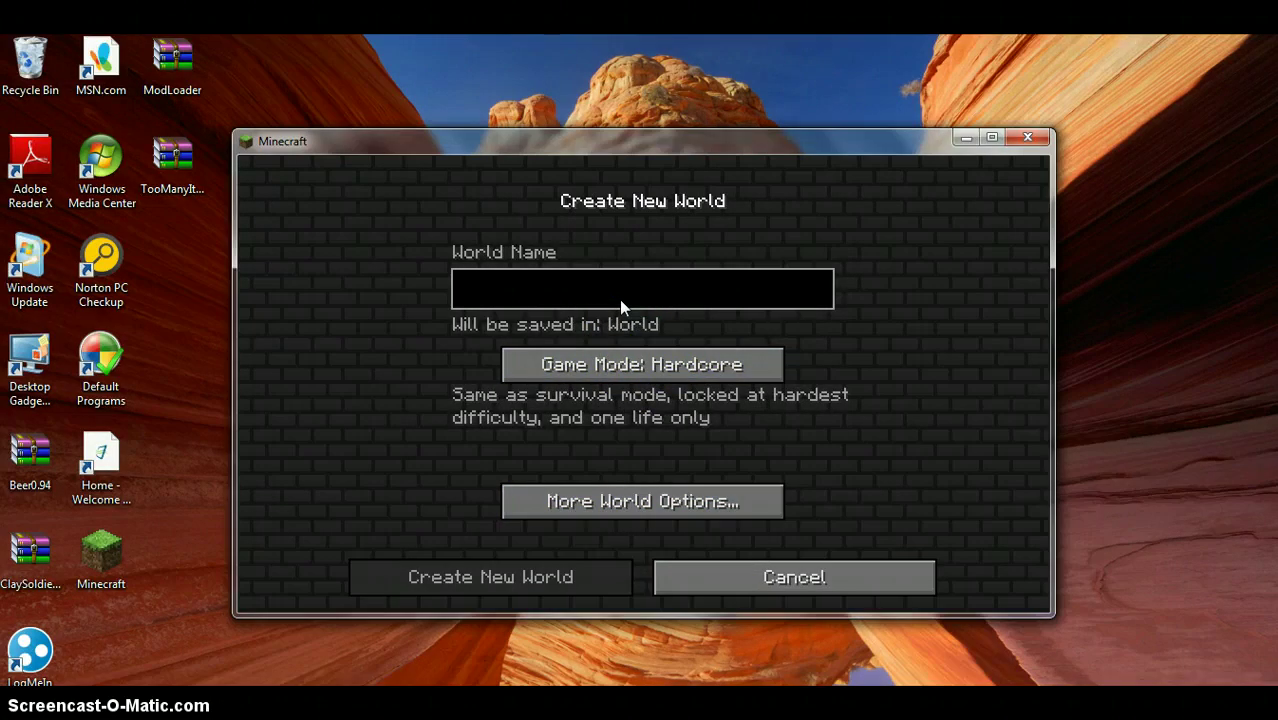
type("beer")
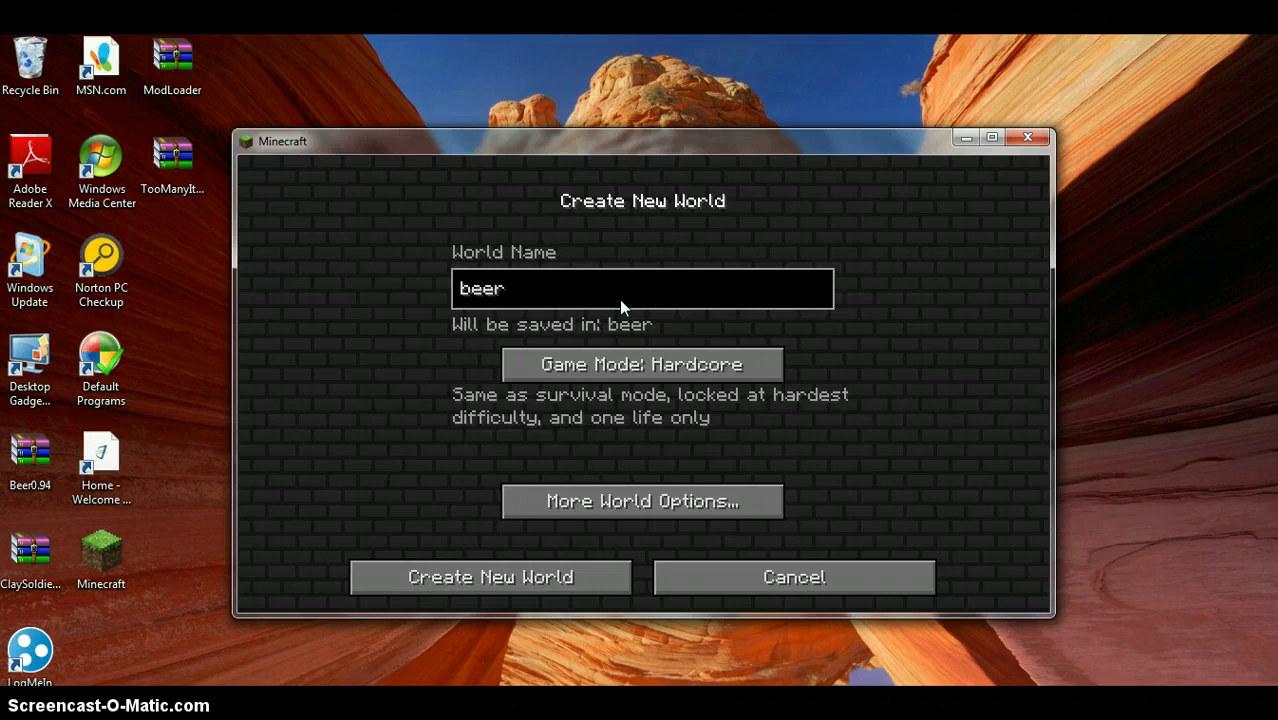
type("worls")
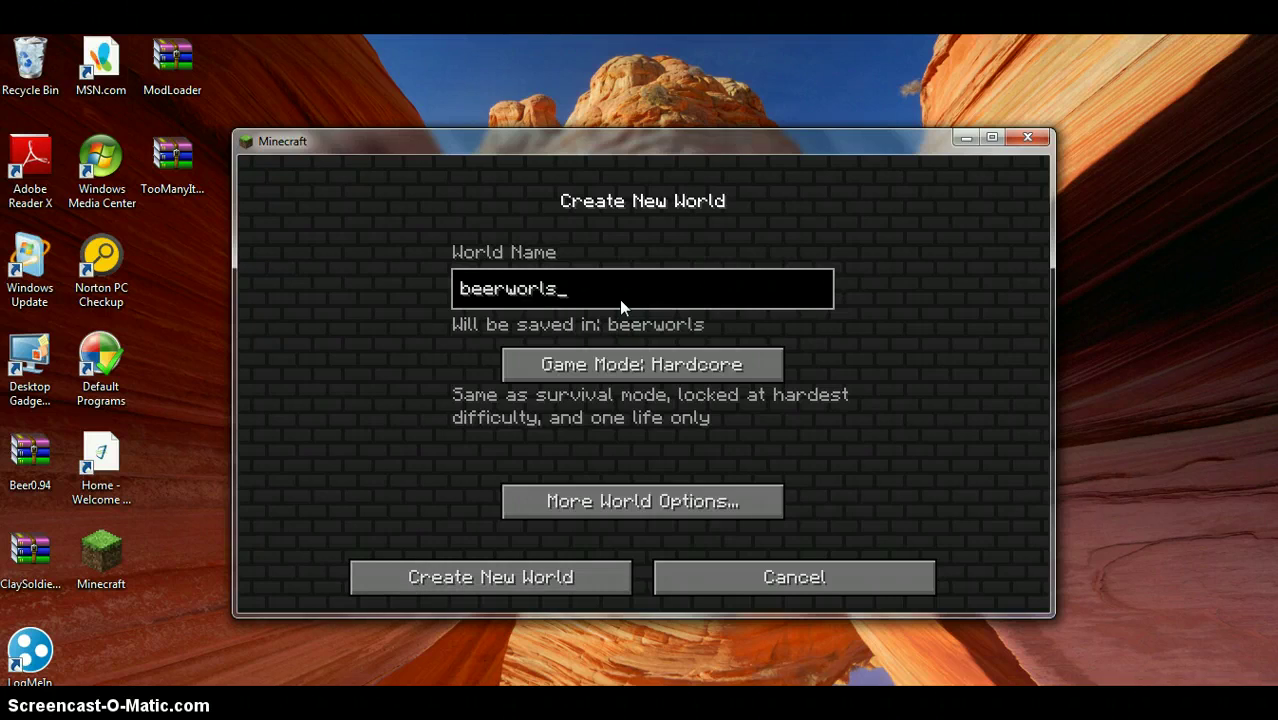
key("BackSpace")
type("d")
left_click(617, 364)
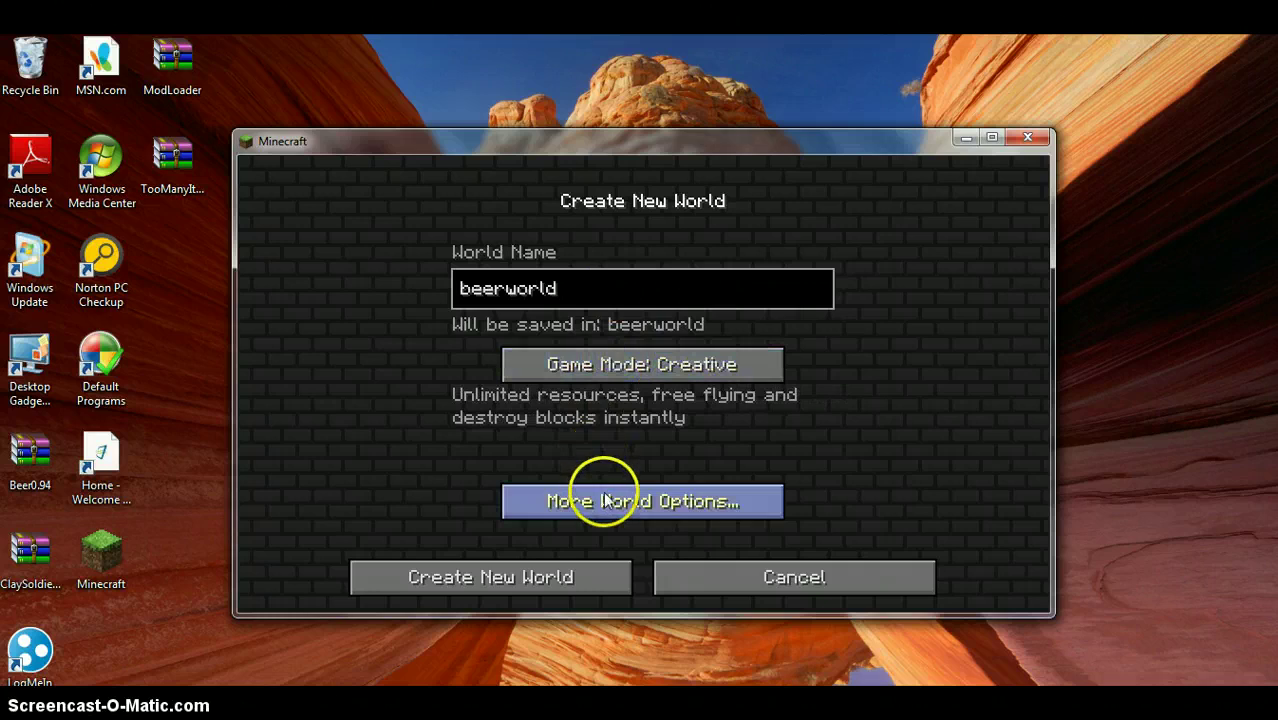
Step: Try the Super-Flat world type in the additional world options and return it to Default
left_click(571, 500)
left_click(741, 372)
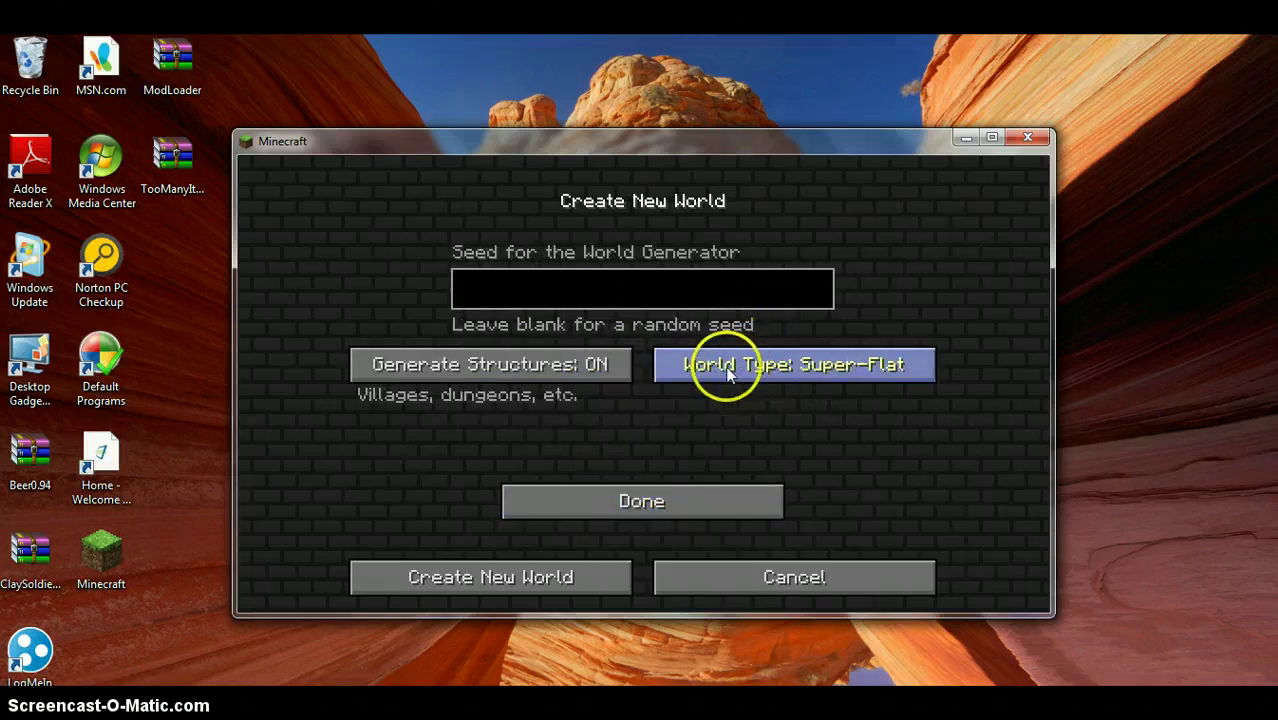
left_click(738, 375)
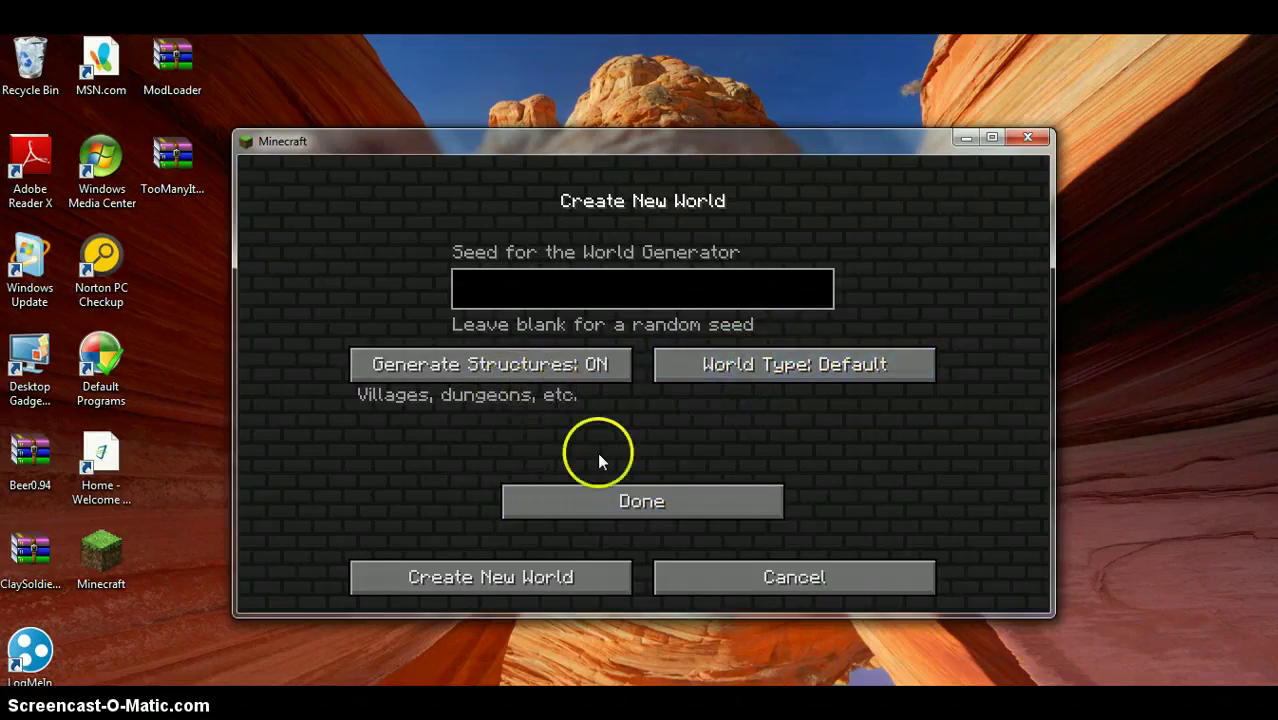
left_click(651, 503)
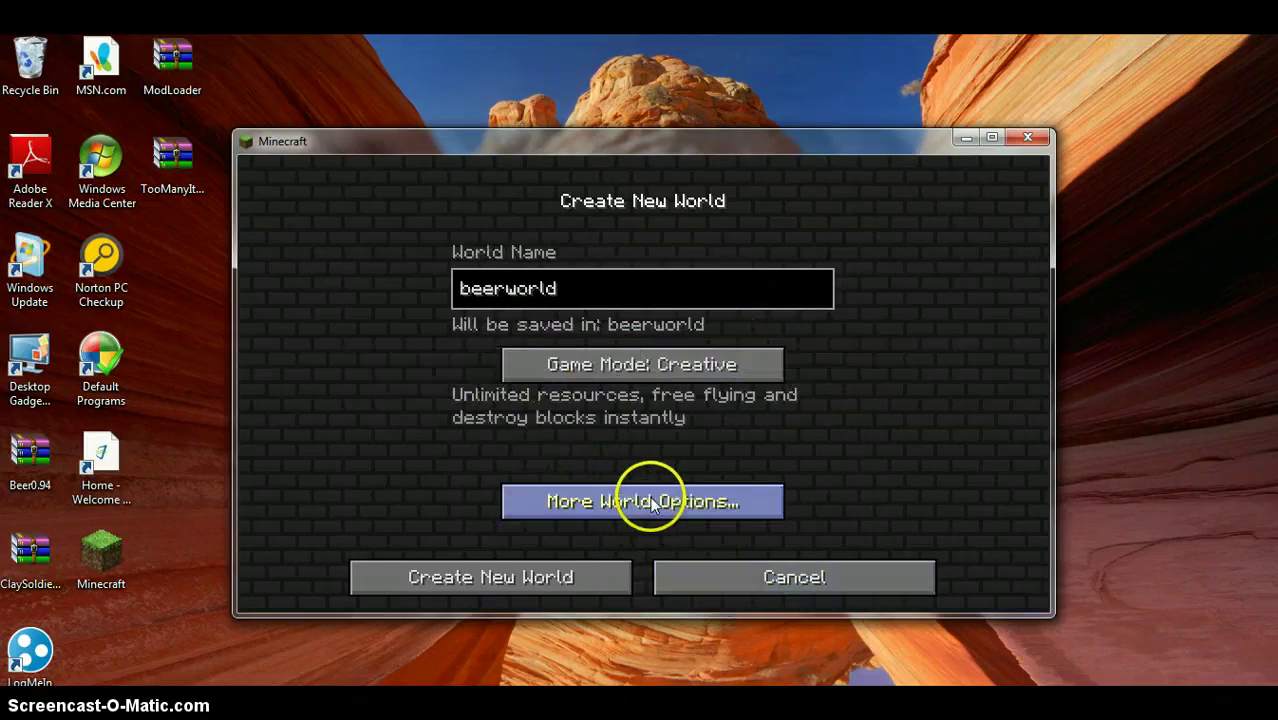
Step: Create the configured beerworld world and maximize the game window
left_click(556, 590)
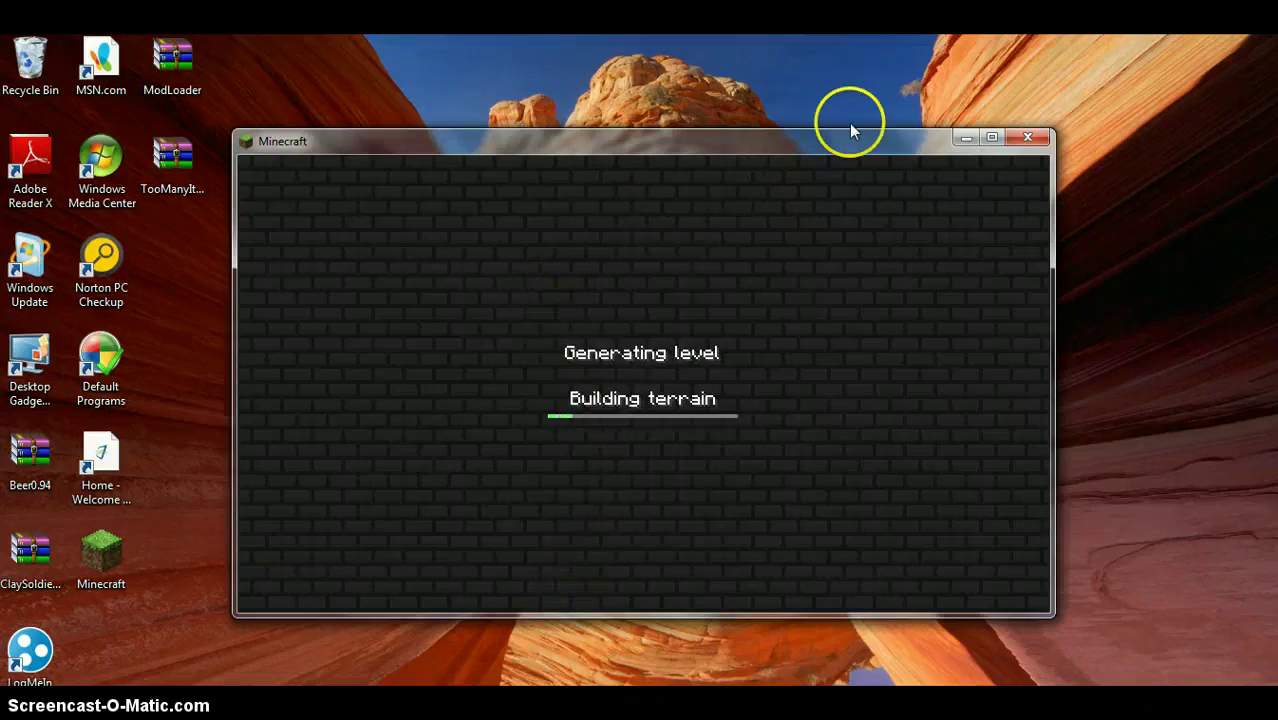
left_click(987, 138)
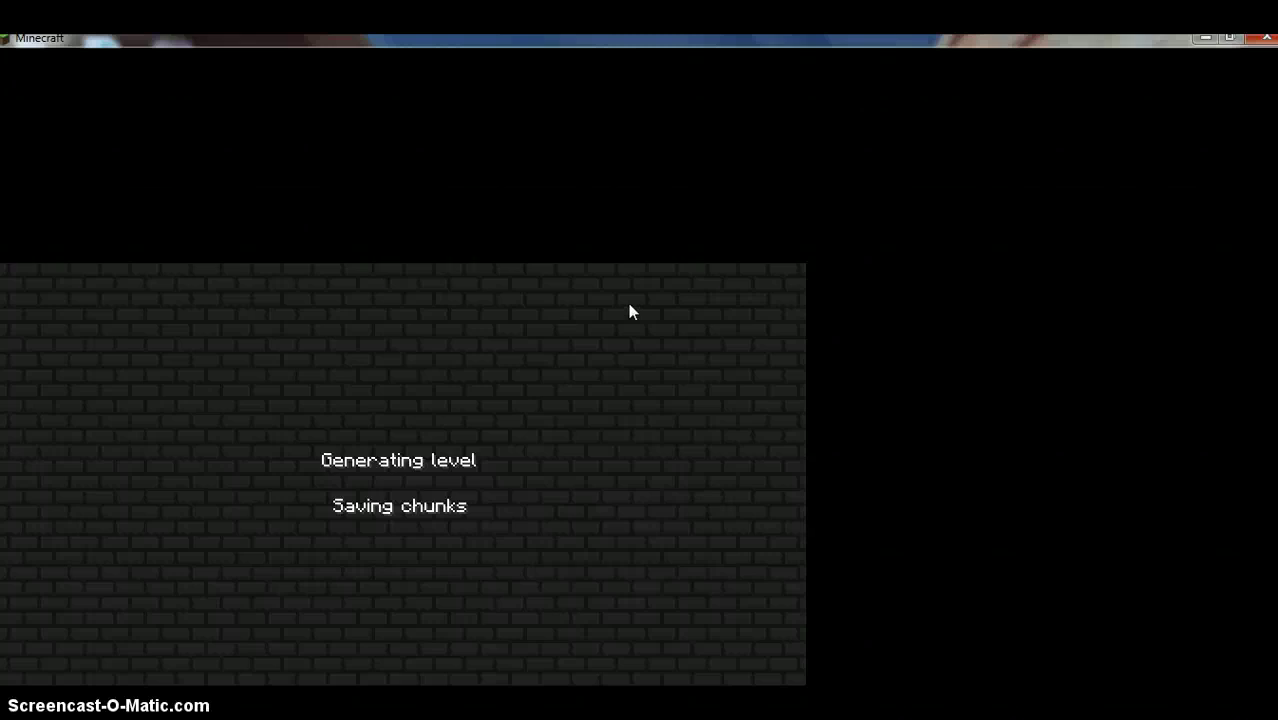
Step: Enter the generated world and travel through the snowy forest to the tan wild plants on the grassy shore
left_click(644, 380)
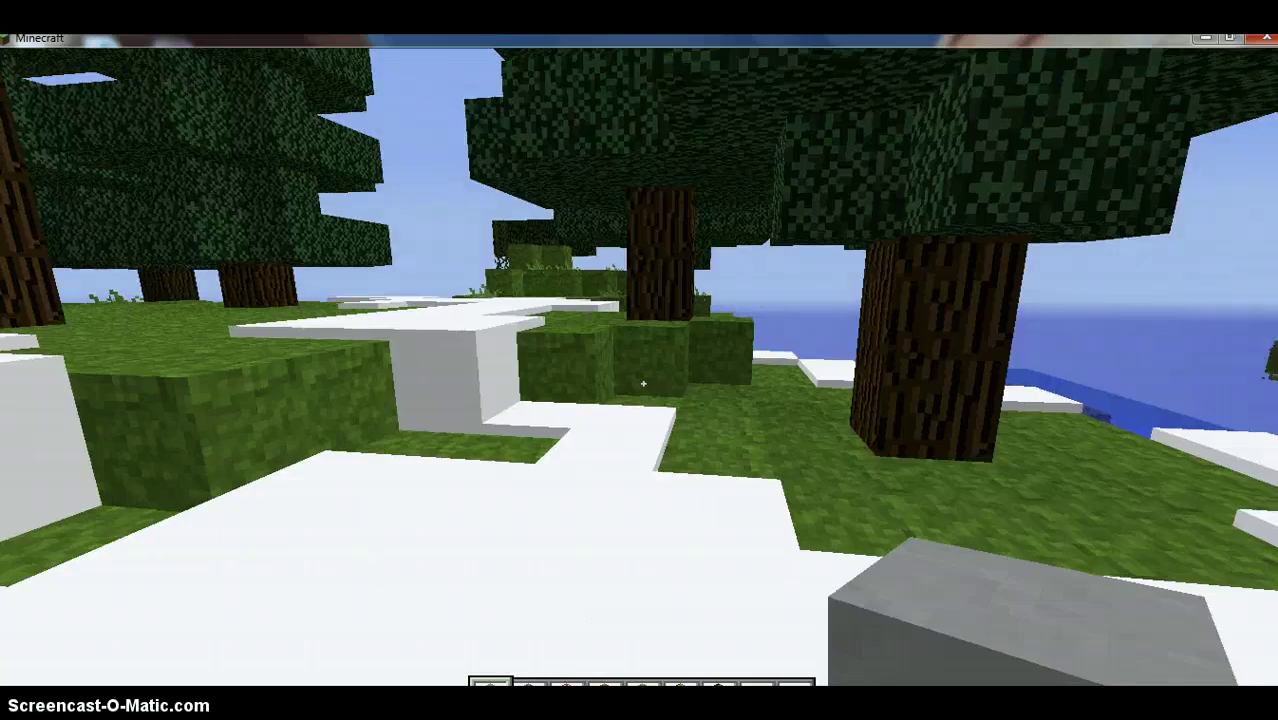
left_click(643, 383)
key("w")
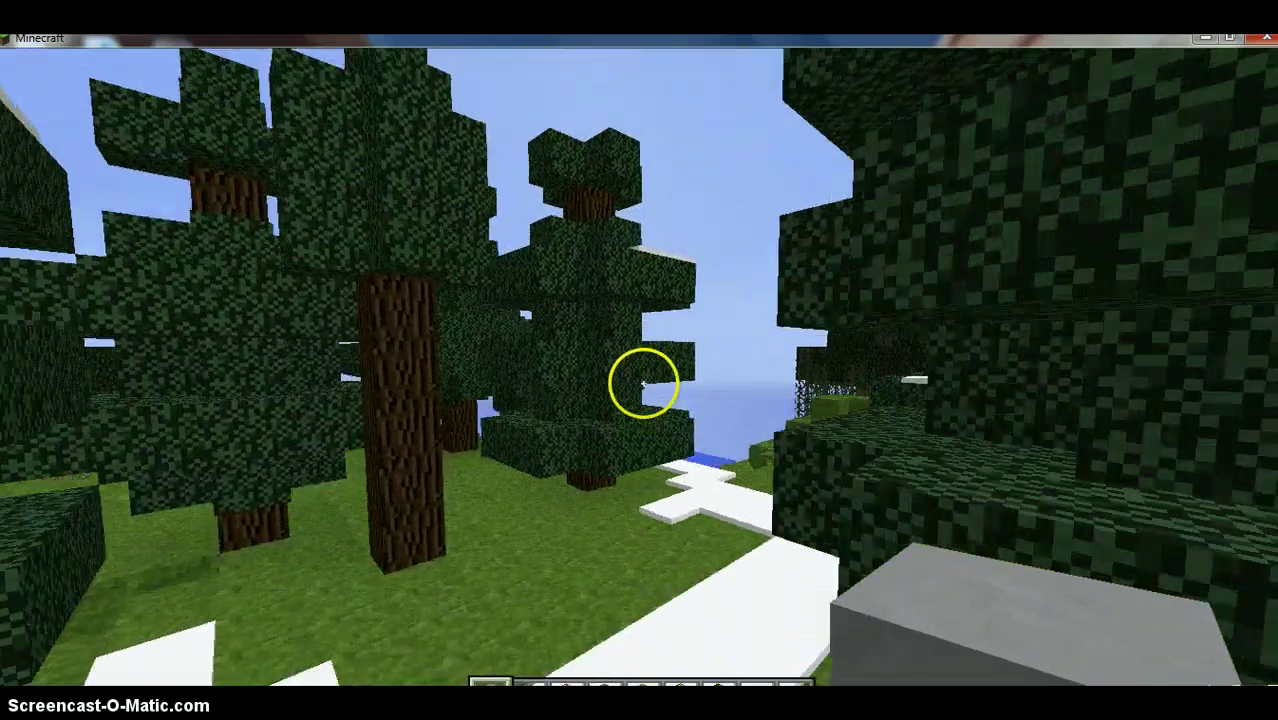
key("space")
key("space")
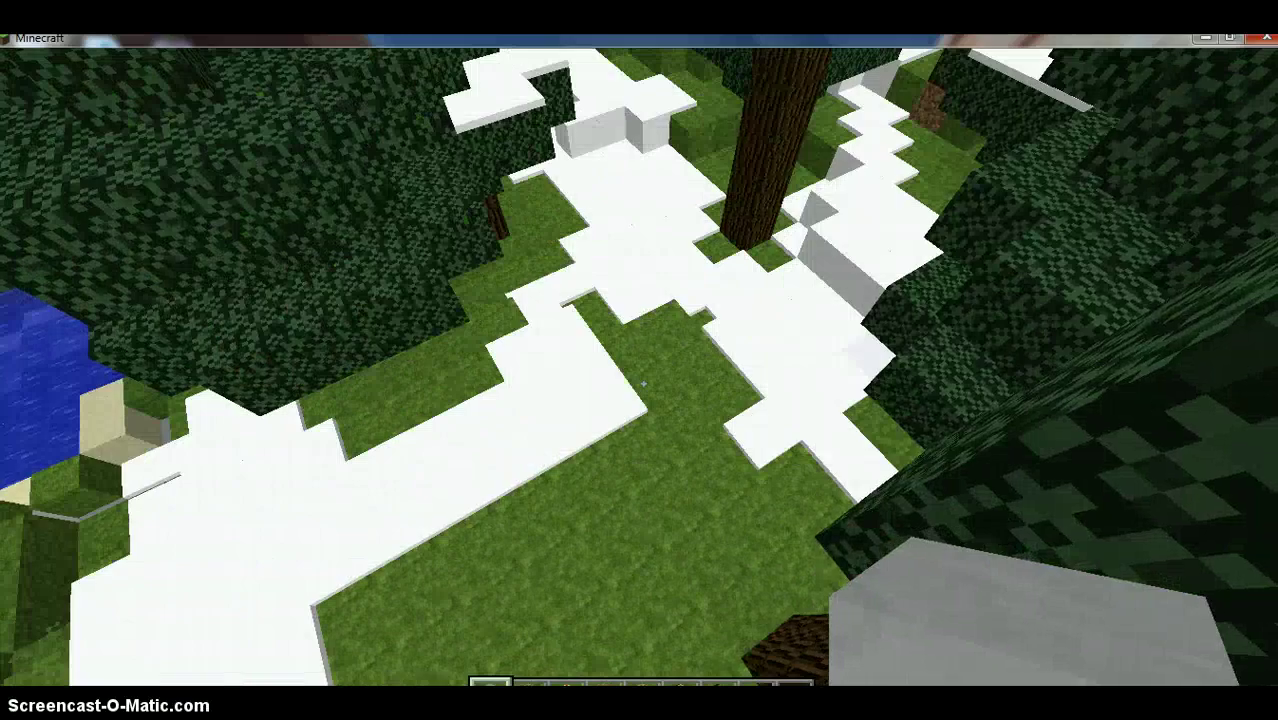
key("w")
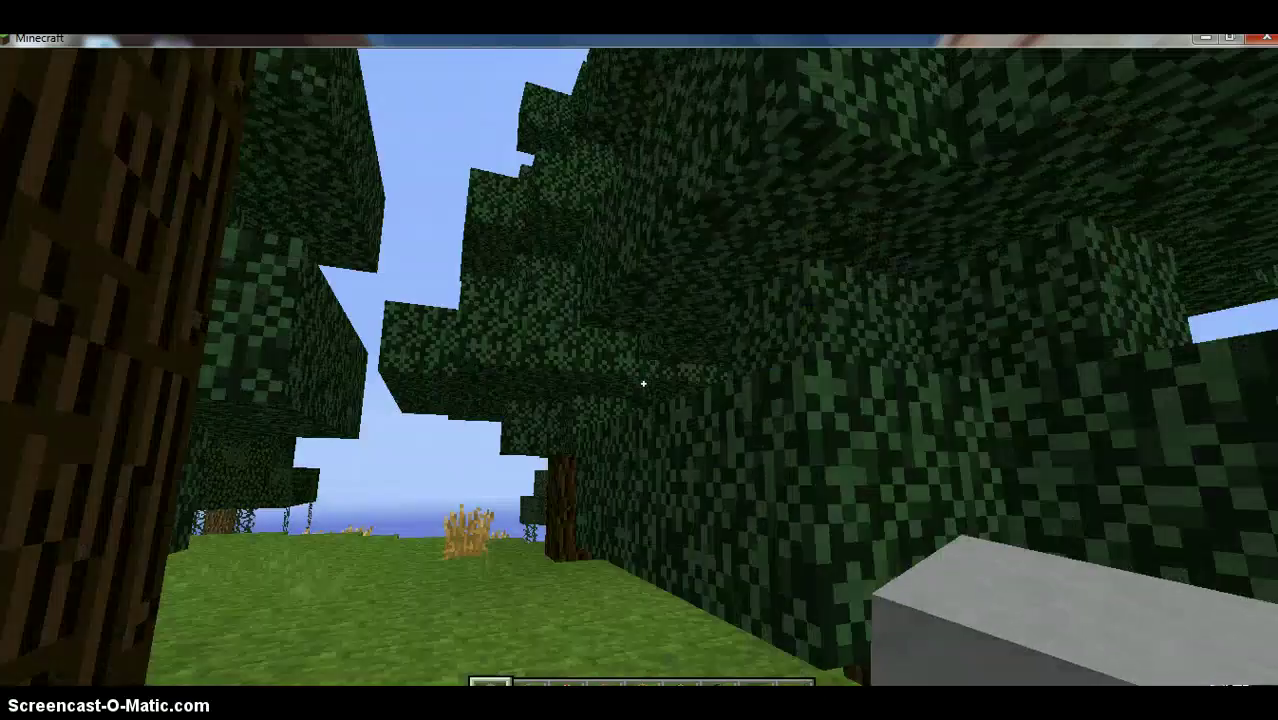
key("w")
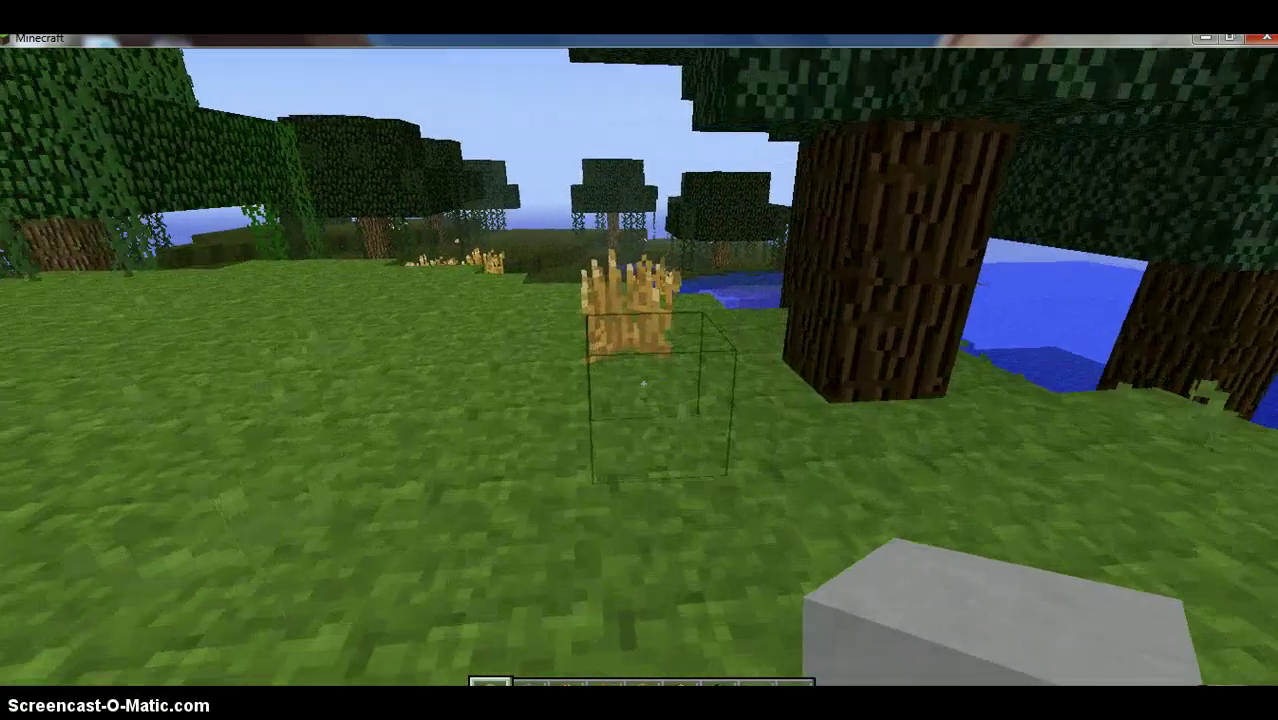
Step: Break the tan plants growing on the grass beside the tree and the water, and approach the next pair
left_click(643, 383)
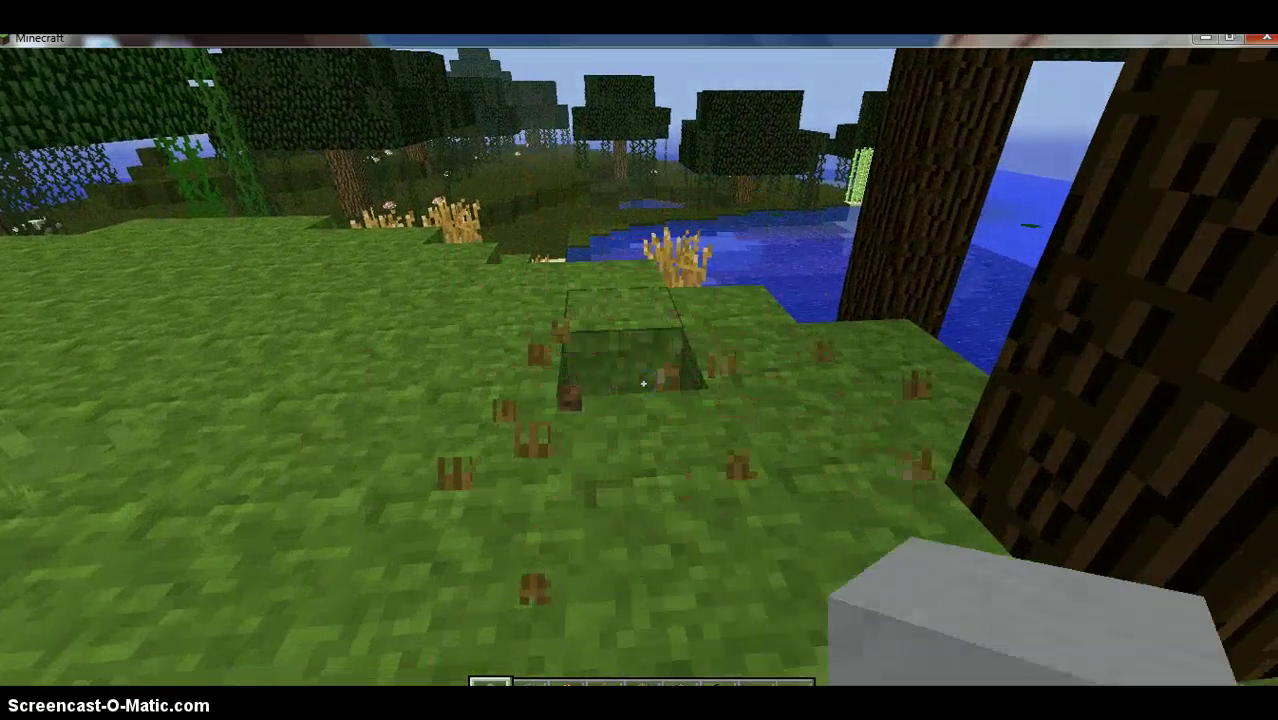
key("w")
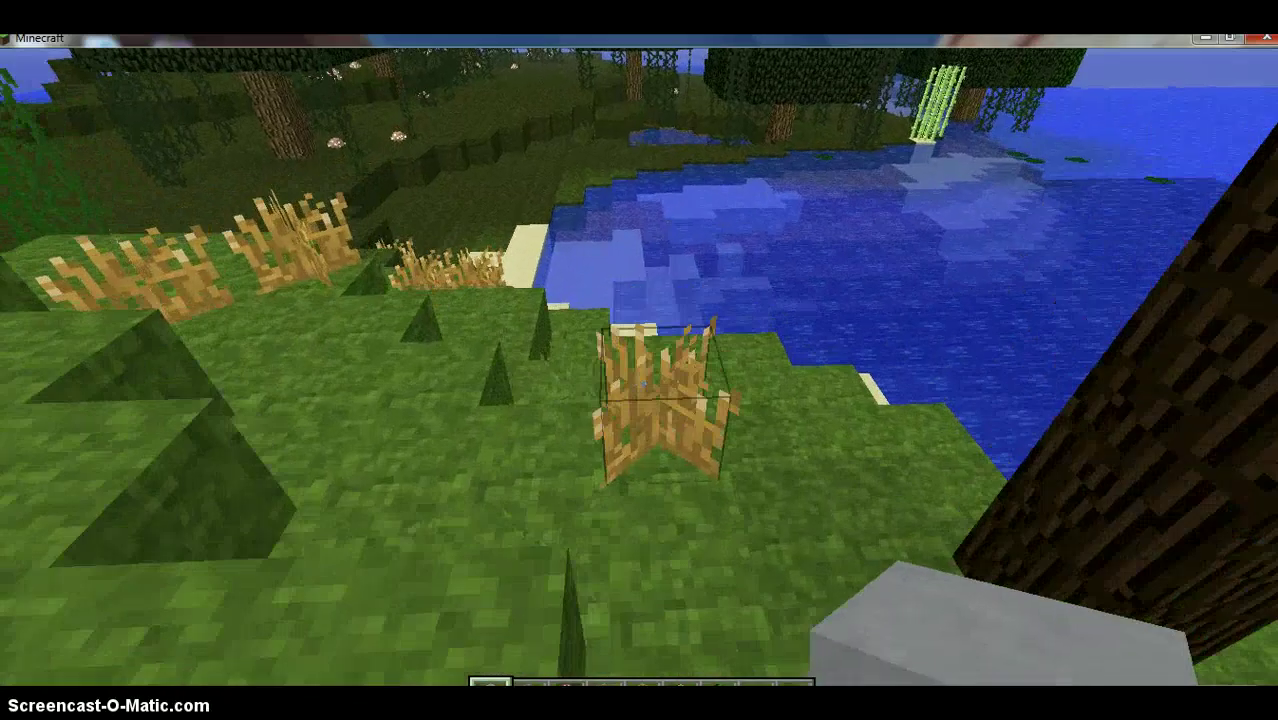
left_click(643, 383)
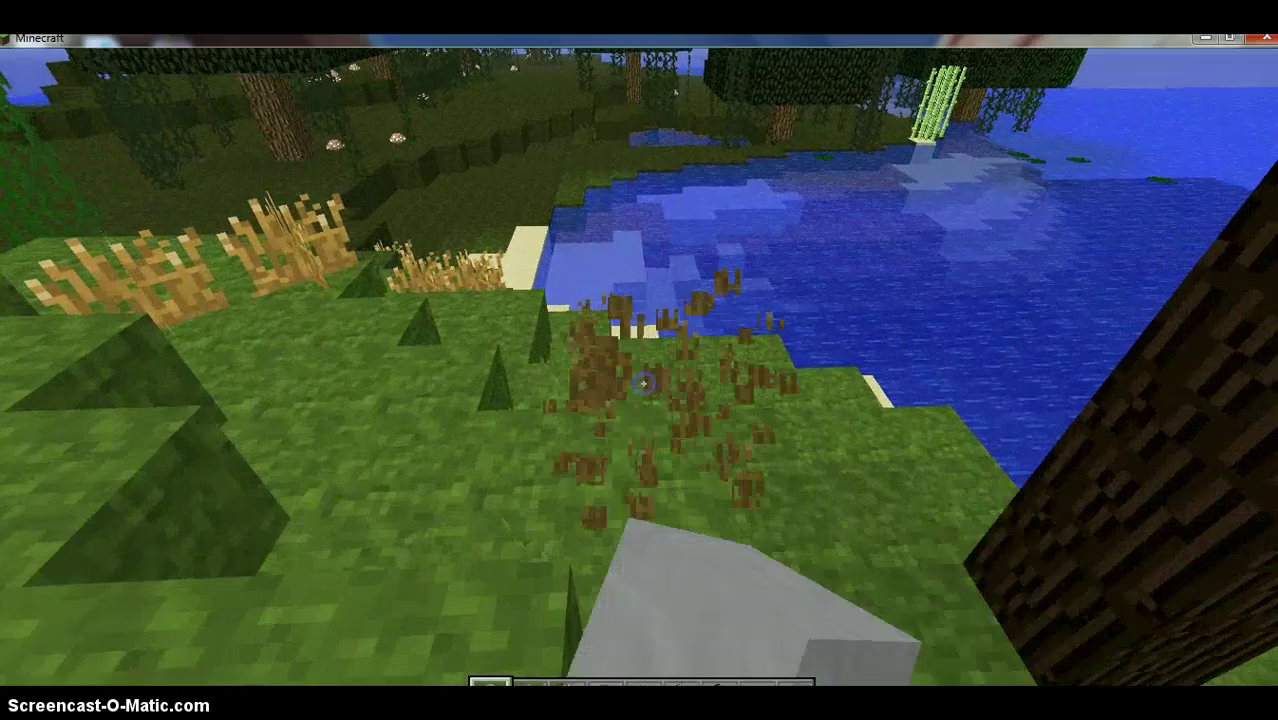
key("w")
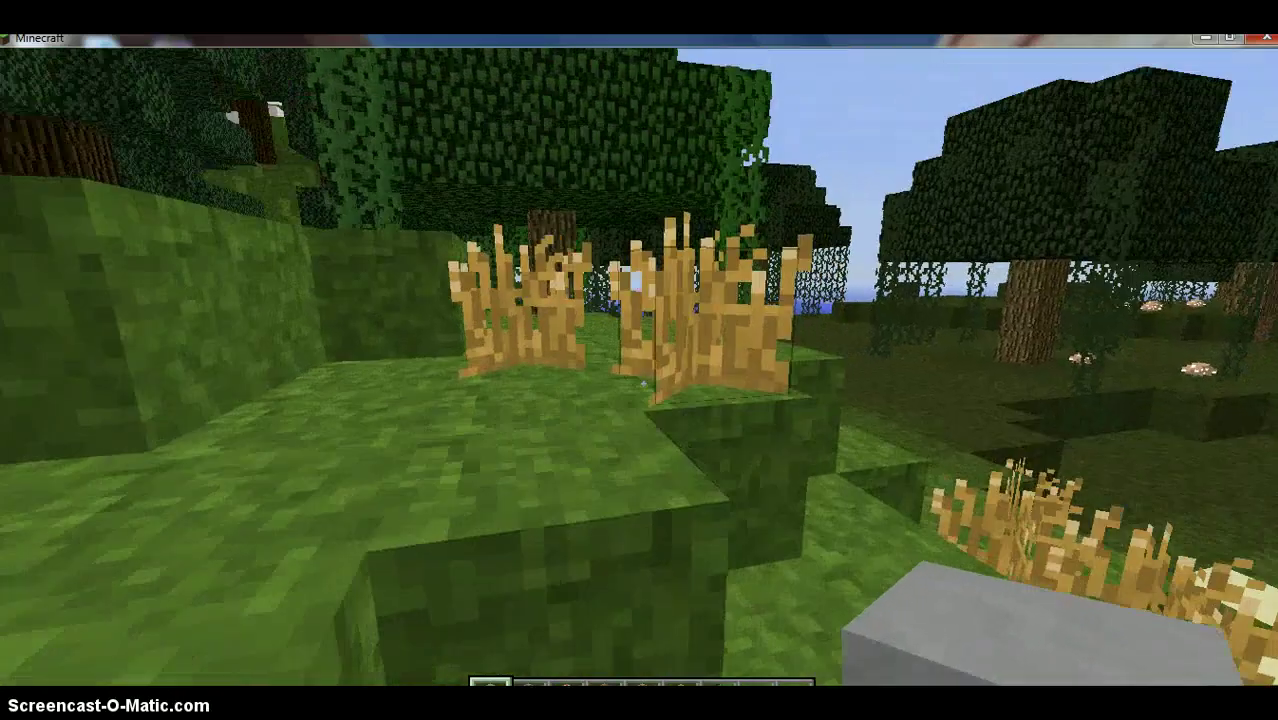
Step: Switch the game mode to Survival using the inventory overlay and return to the world
key("w")
key("e")
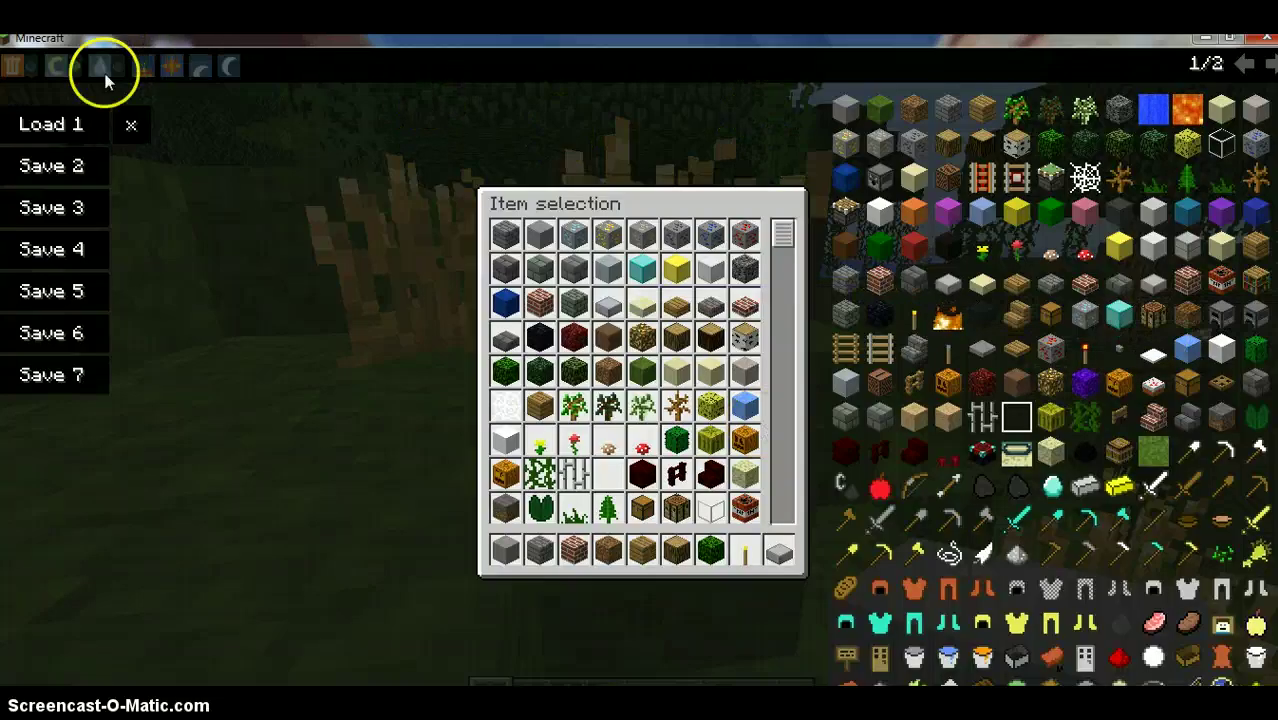
left_click(67, 67)
key("e")
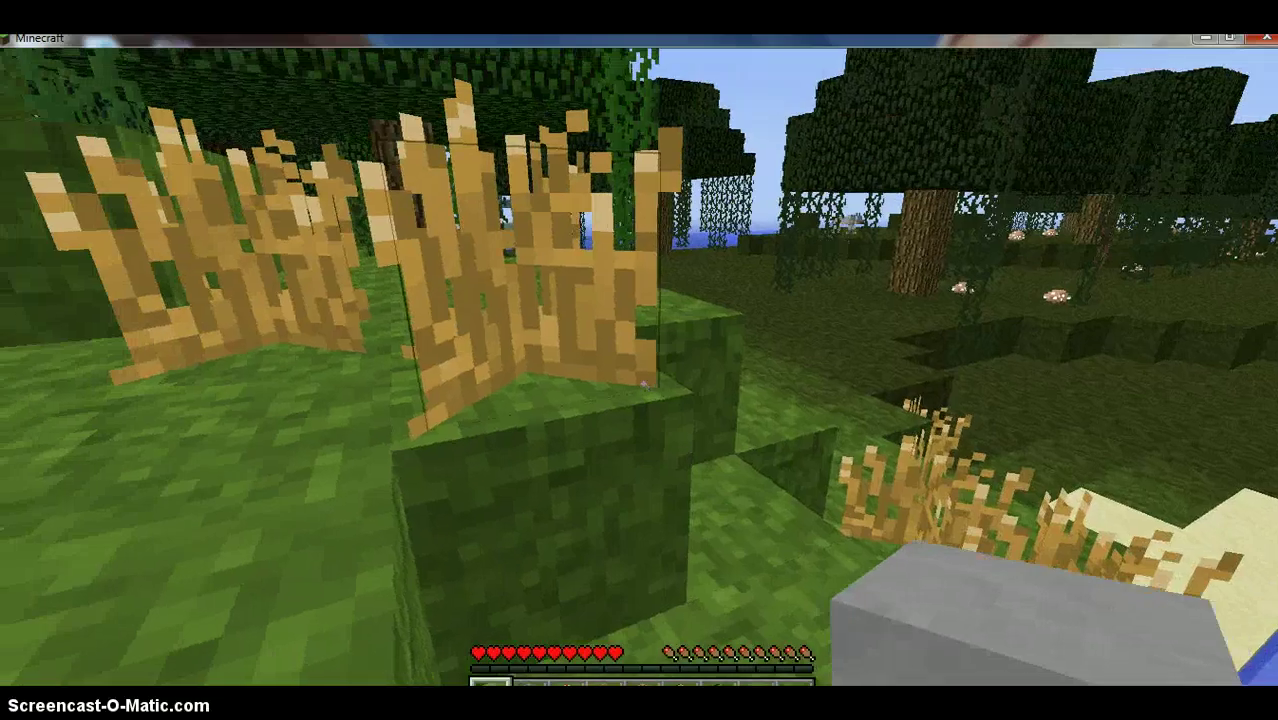
Step: Break the tan plants on the grass ledge and the pair beside the sandy shoreline in Survival mode
left_click(645, 384)
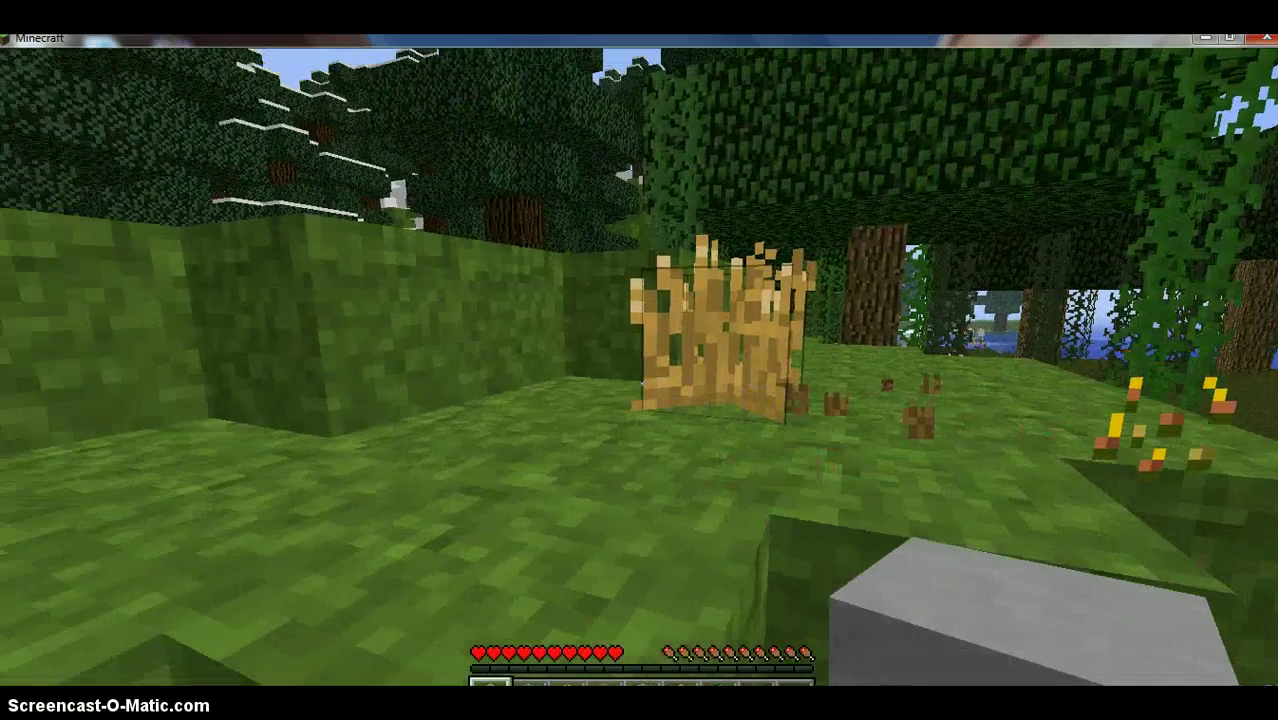
left_click(648, 384)
left_click(645, 383)
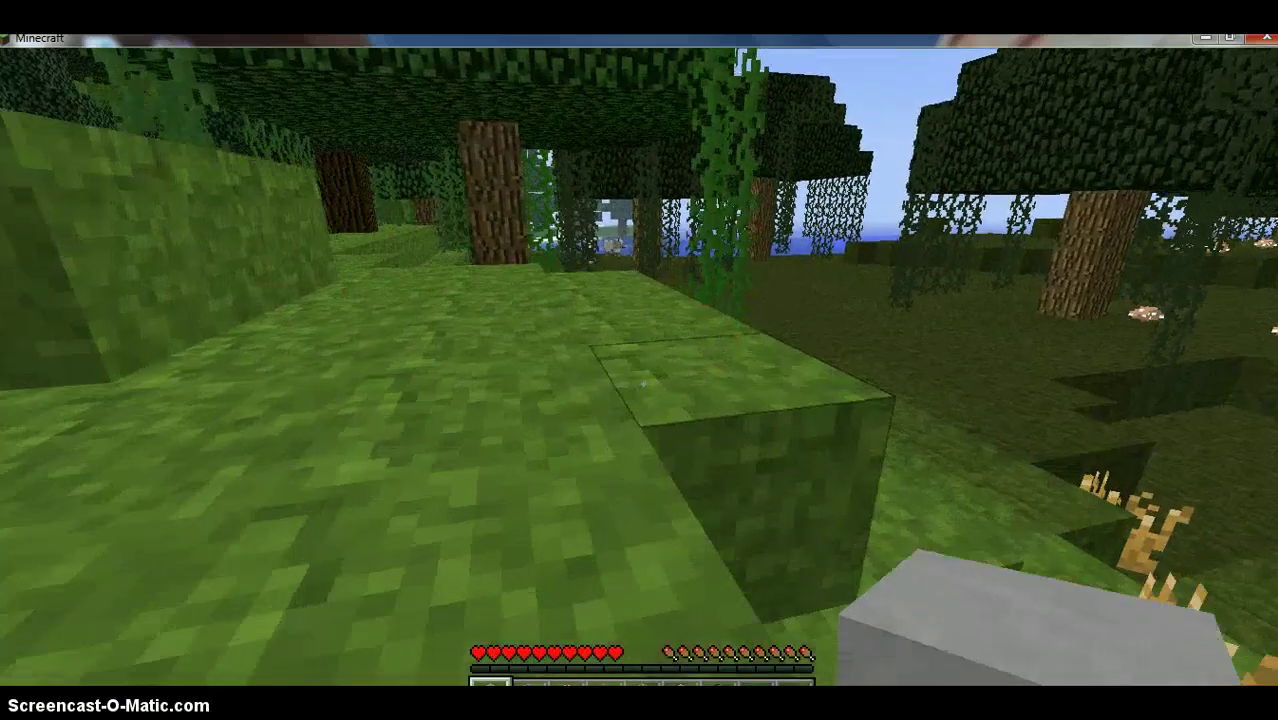
key("w")
key("space")
left_click(643, 383)
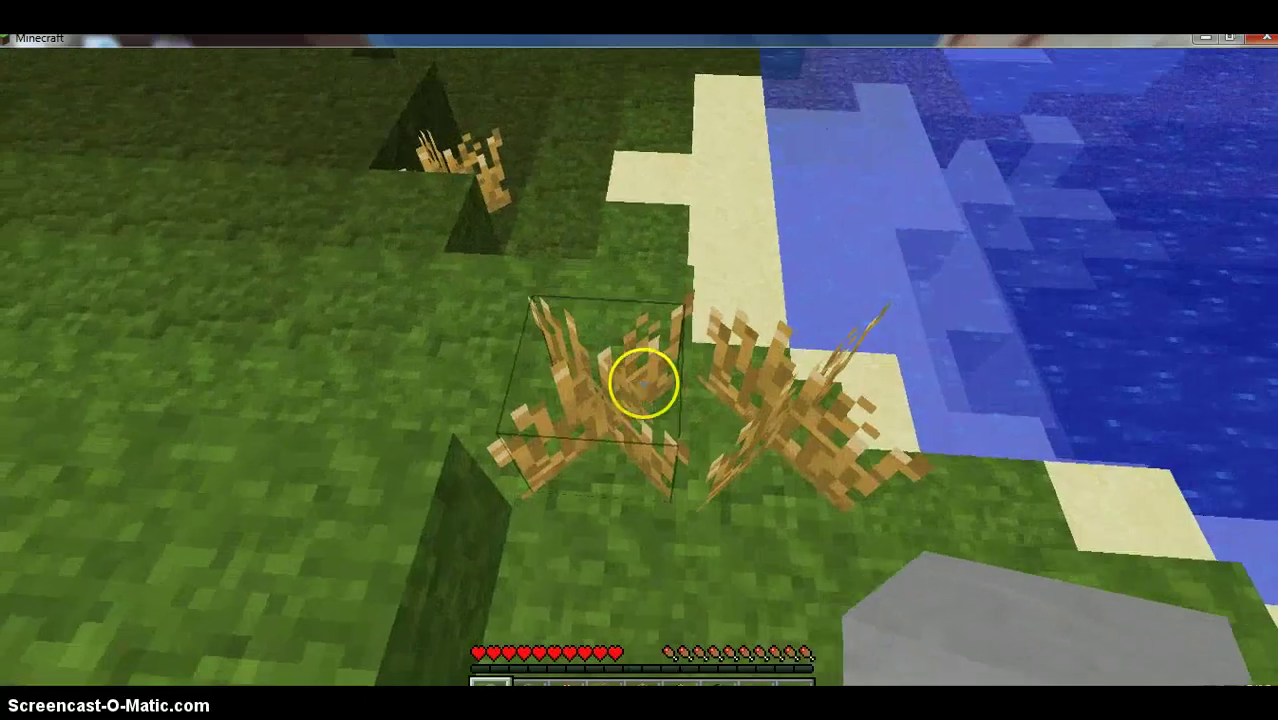
left_click(643, 383)
left_click(643, 384)
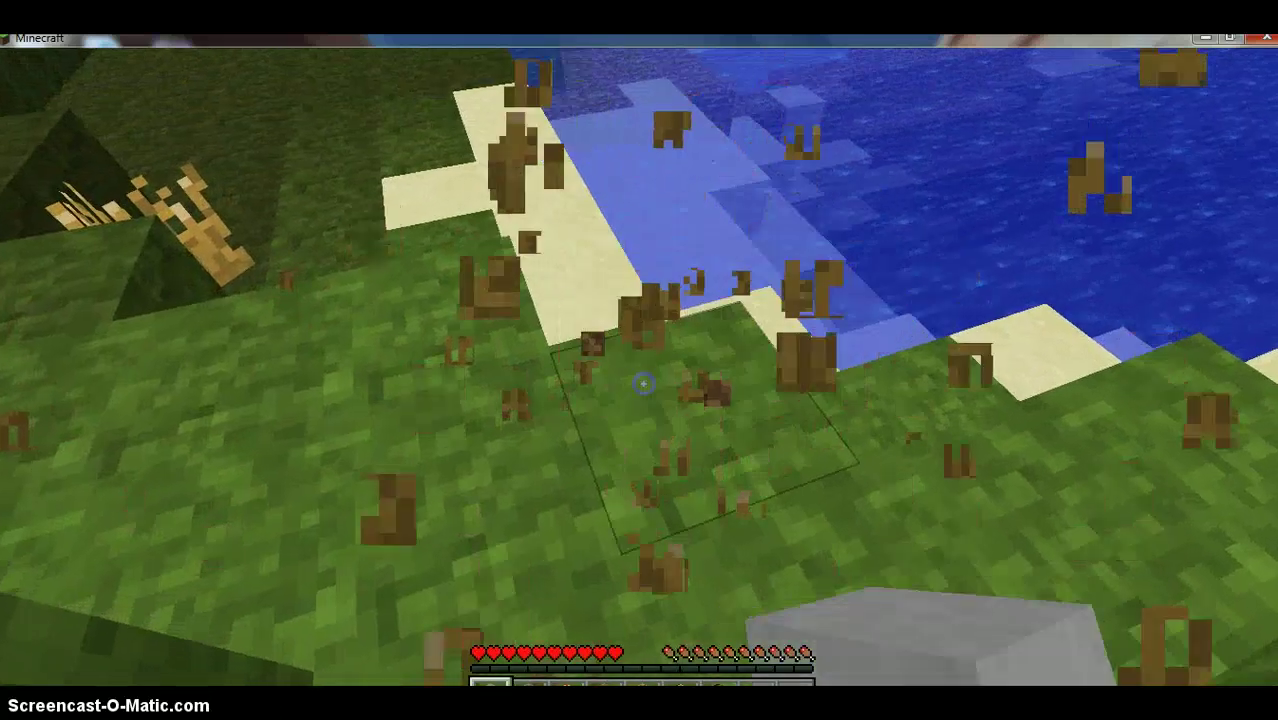
Step: Clear the plant at the swamp's edge and walk across the swamp to its far shore
key("w")
key("w")
left_click(643, 383)
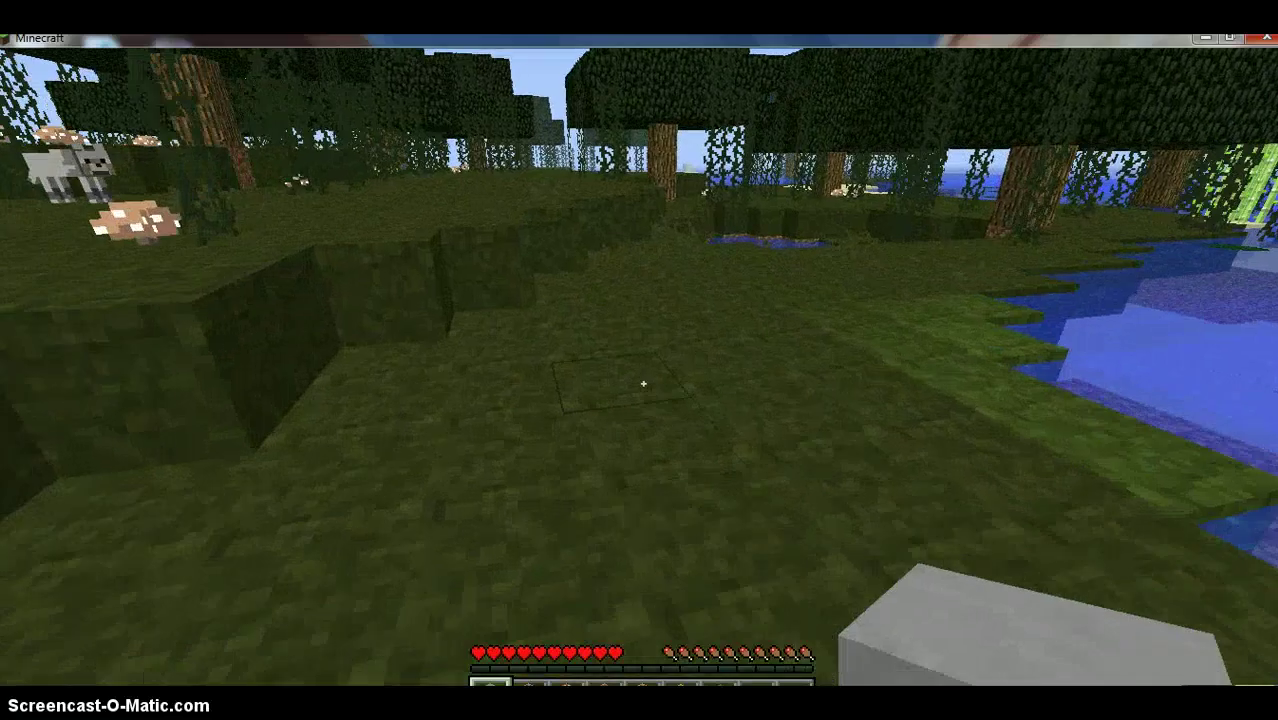
key("w")
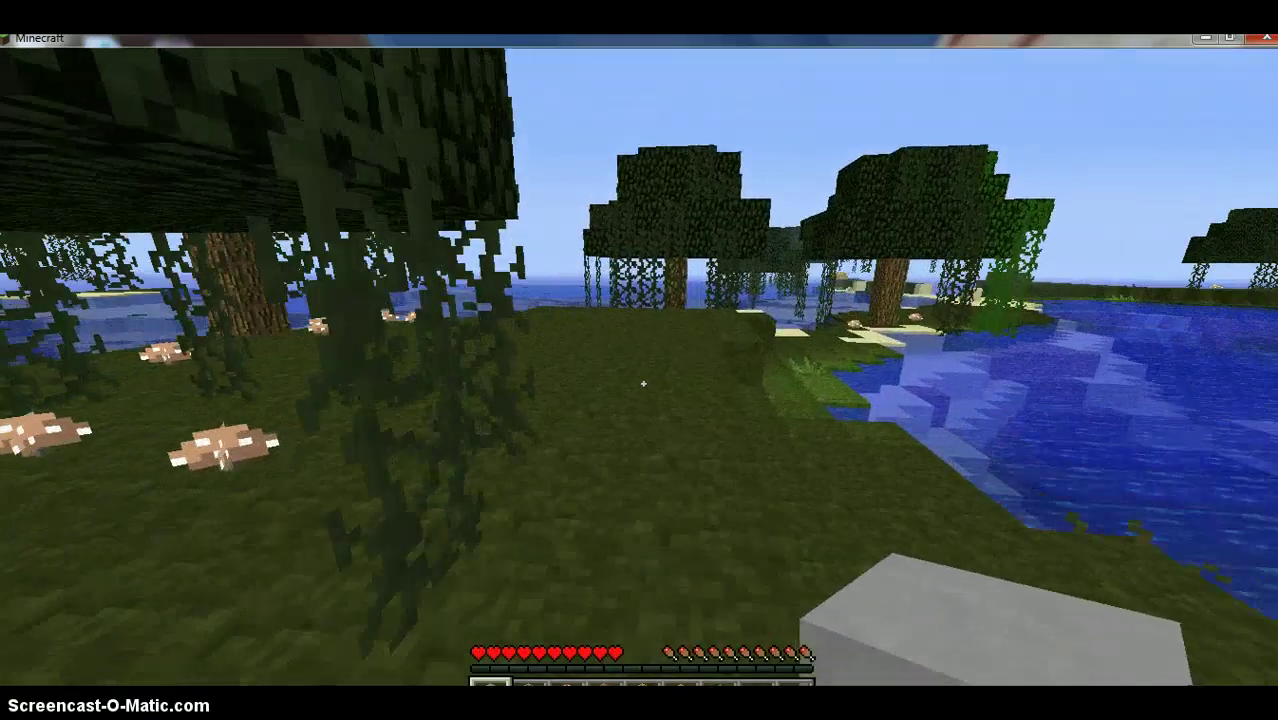
key("w")
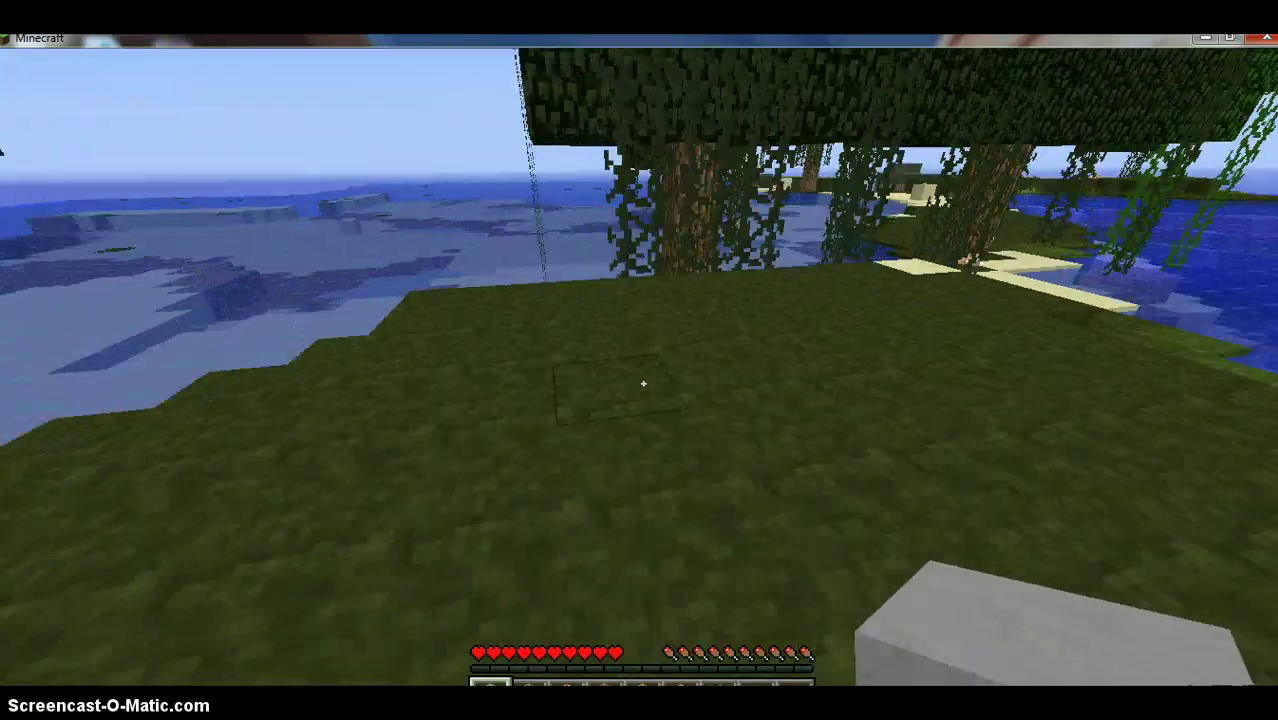